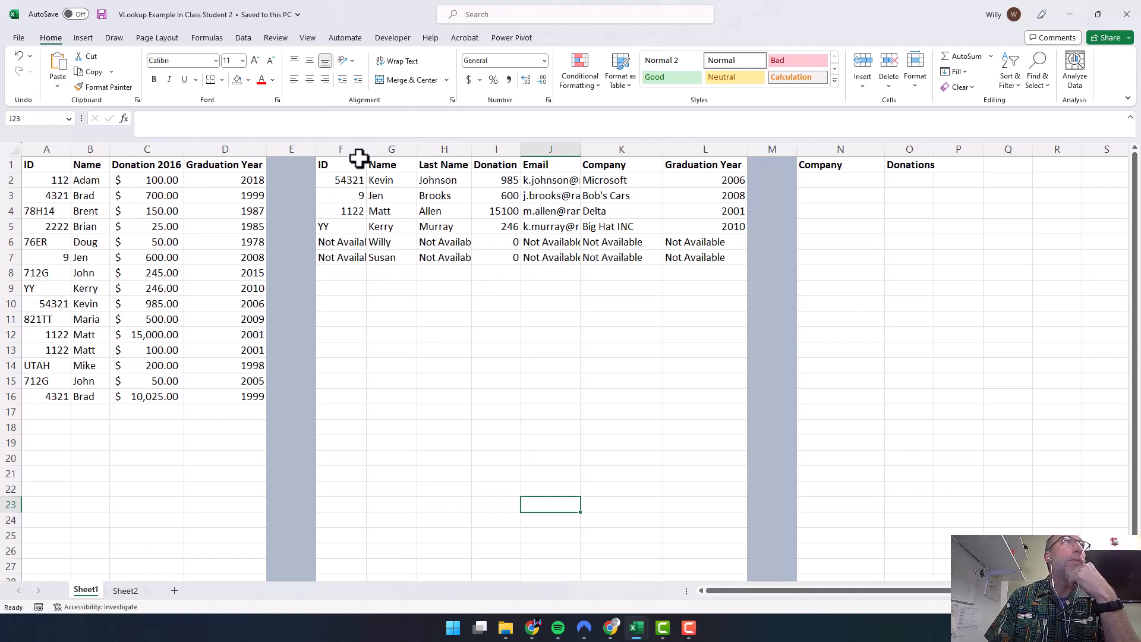
- Review the lookup table on Sheet1, the company and contact data on Sheet2, and the empty Company column
{"action": "mouse_move", "coordinate": [348, 165]}
{"action": "left_mouse_down"}
{"action": "mouse_move", "coordinate": [650, 217]}
{"action": "mouse_move", "coordinate": [697, 263]}
{"action": "left_mouse_up"}
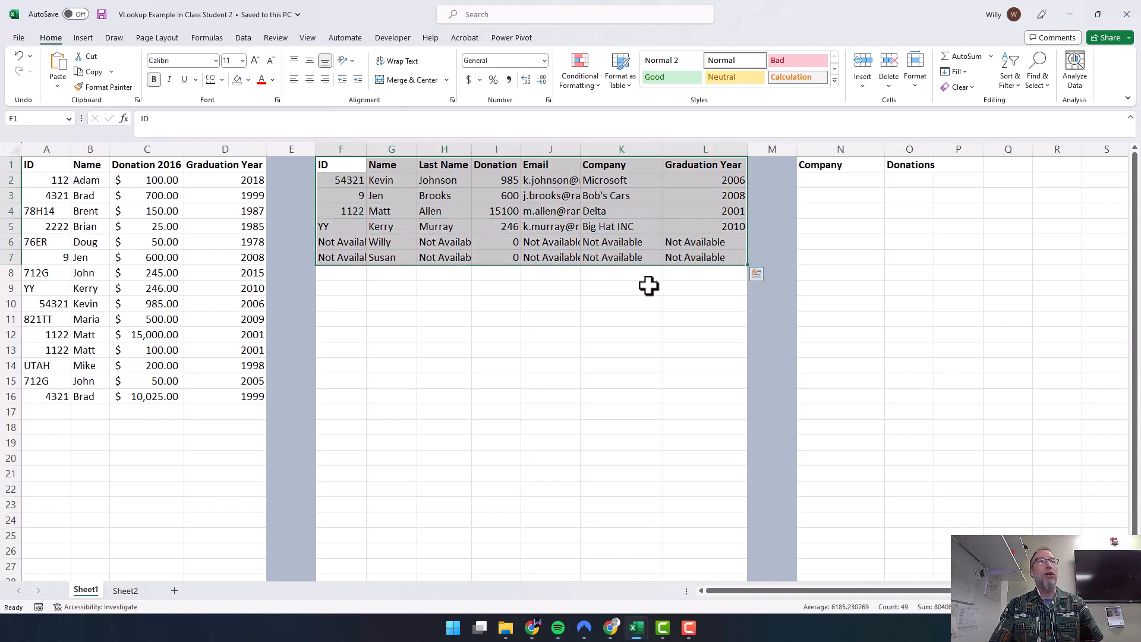
{"action": "left_click", "coordinate": [455, 225]}
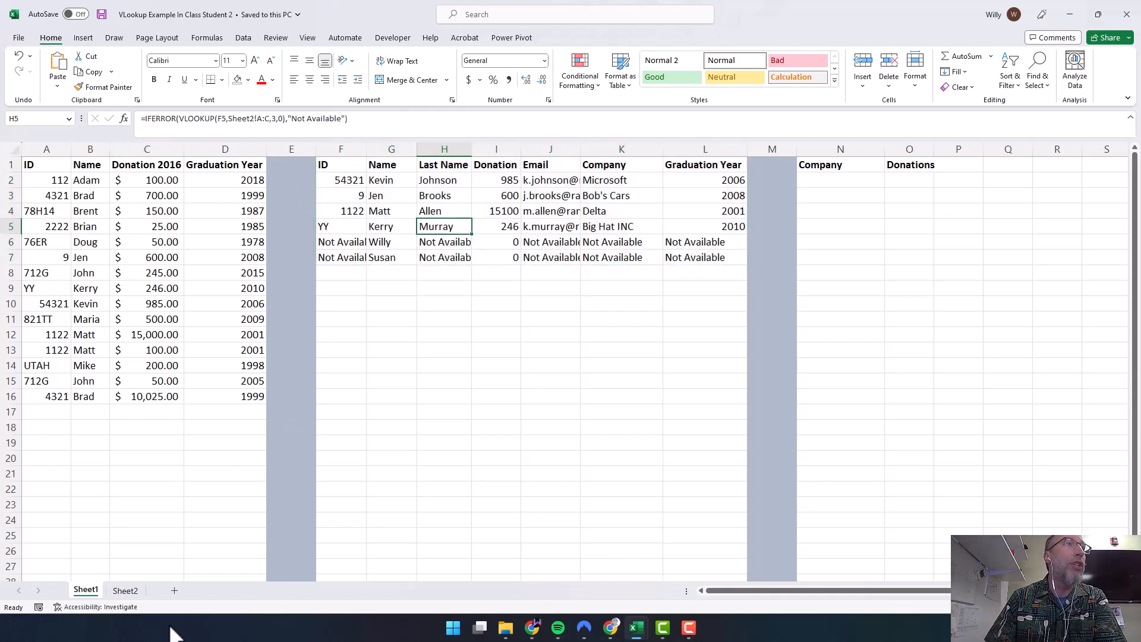
{"action": "left_click", "coordinate": [128, 592]}
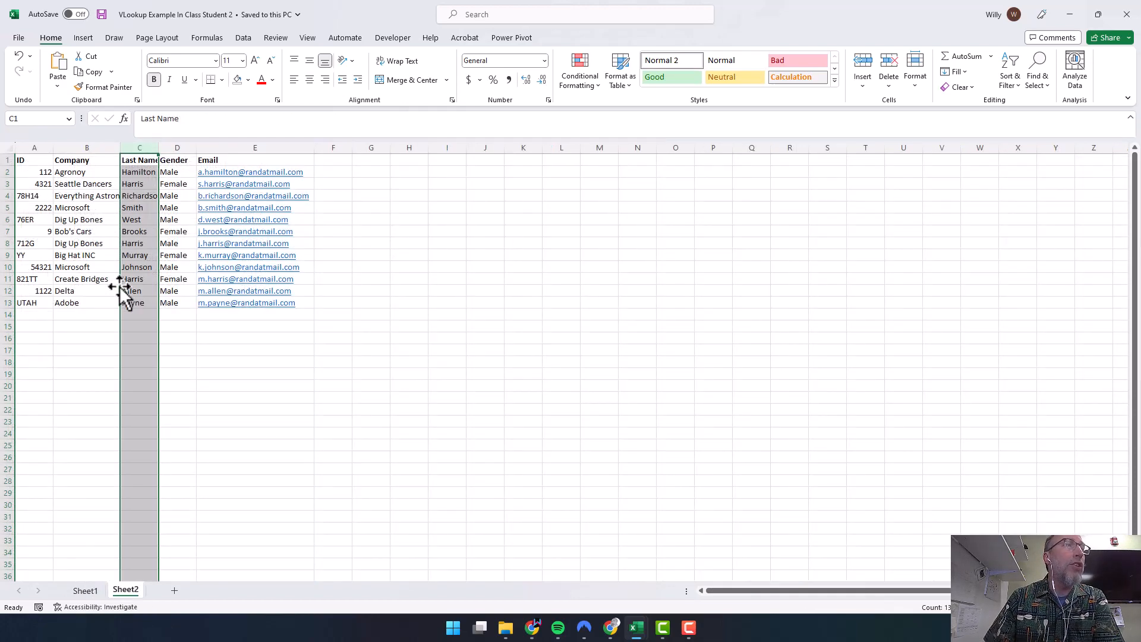
{"action": "left_click", "coordinate": [95, 293]}
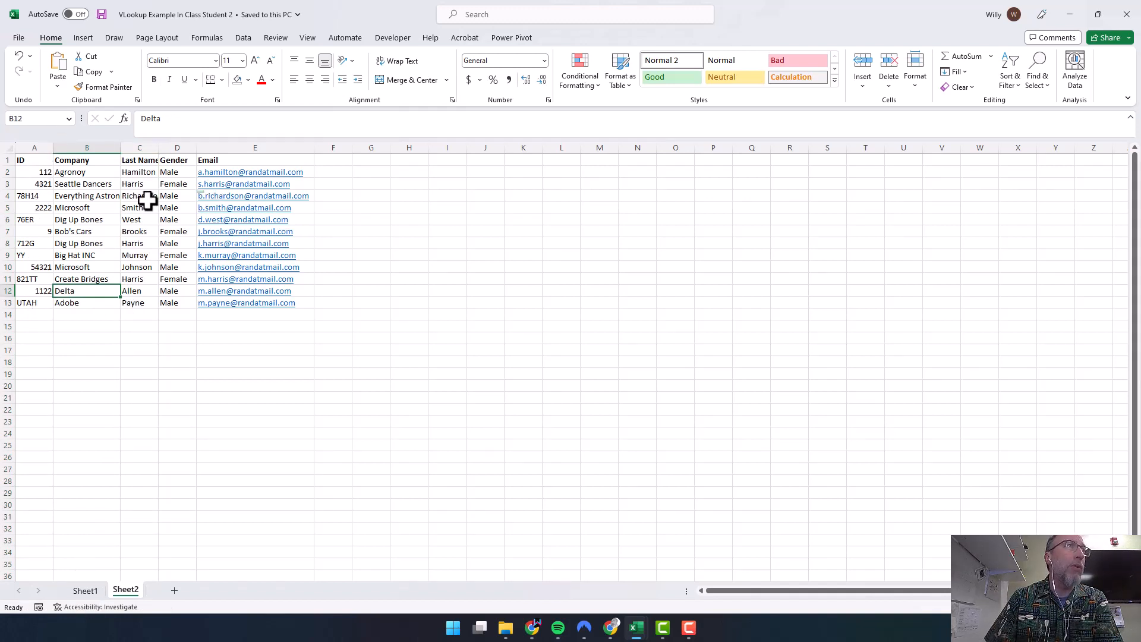
{"action": "left_click", "coordinate": [87, 591]}
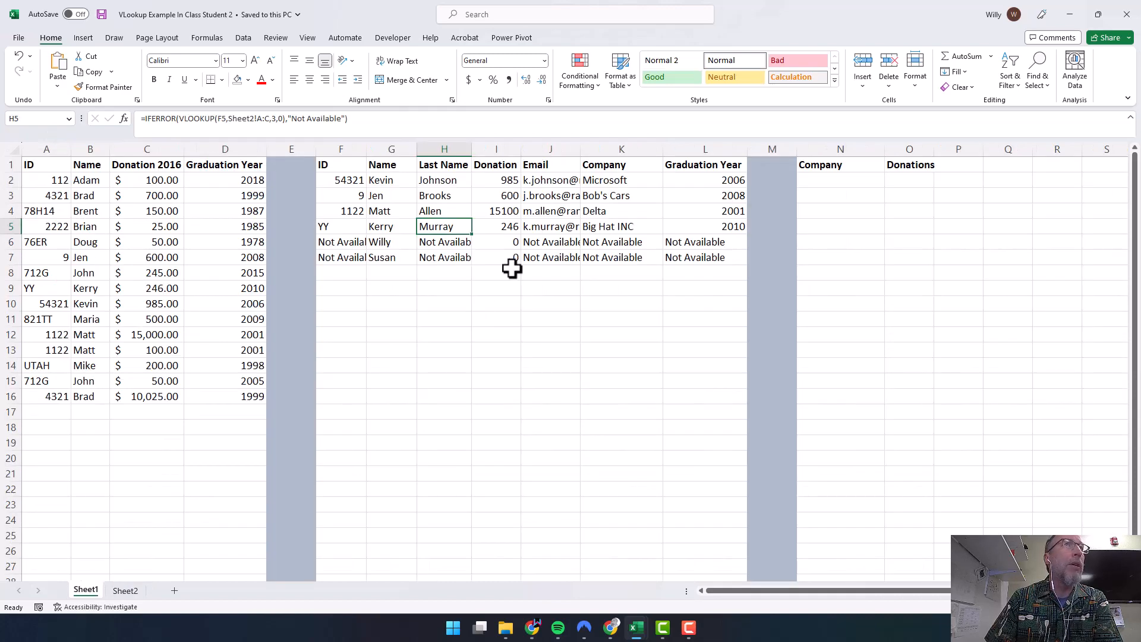
{"action": "left_click", "coordinate": [829, 183]}
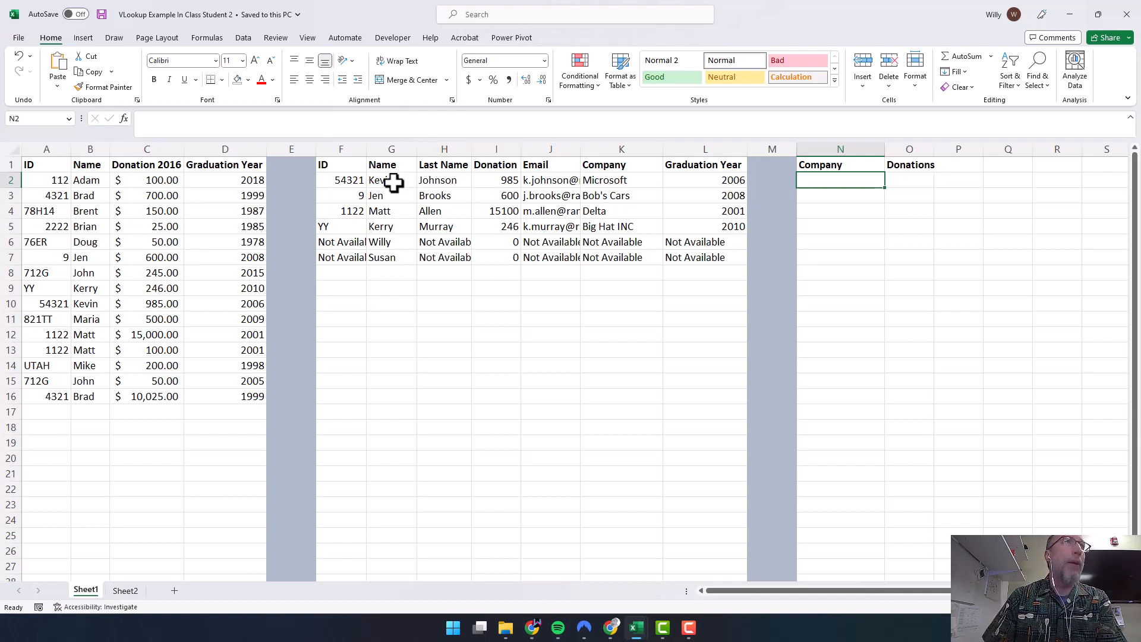
- Clear the entries in G2:G7 of the Name column in the lookup table
{"action": "left_click_drag", "start_coordinate": [392, 181], "coordinate": [398, 257]}
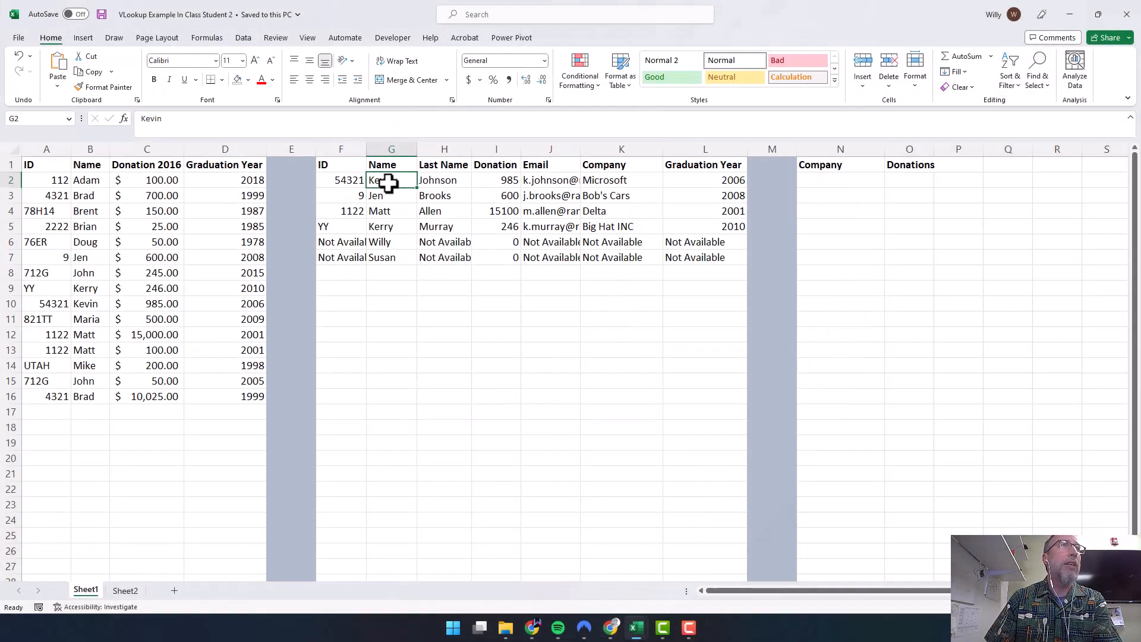
{"action": "left_click_drag", "start_coordinate": [387, 183], "coordinate": [379, 262]}
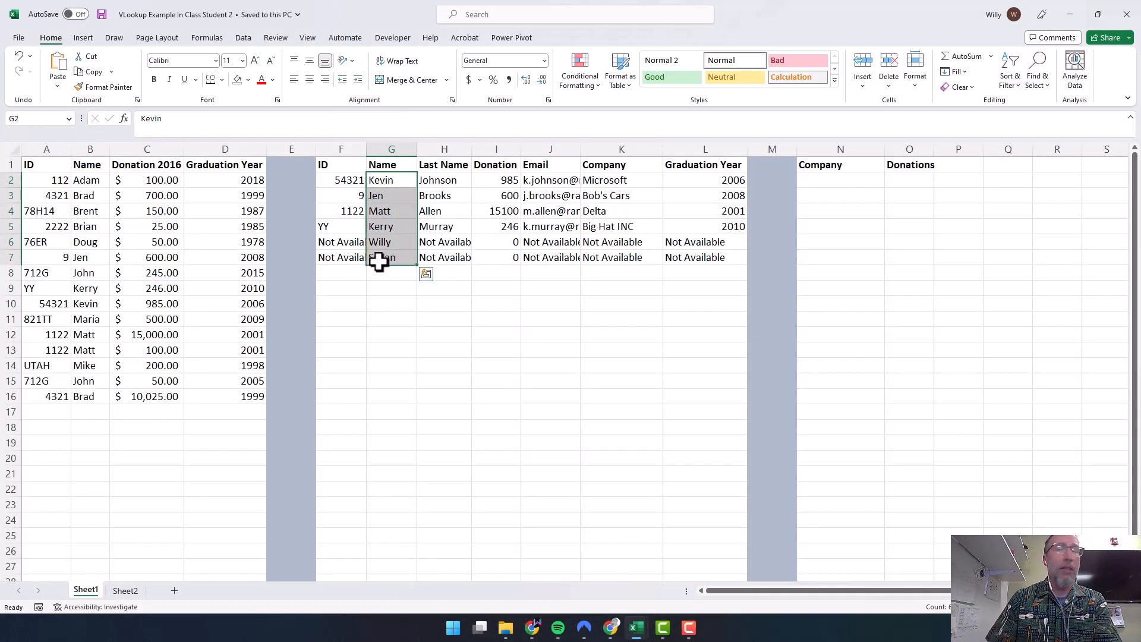
{"action": "key", "text": "Delete"}
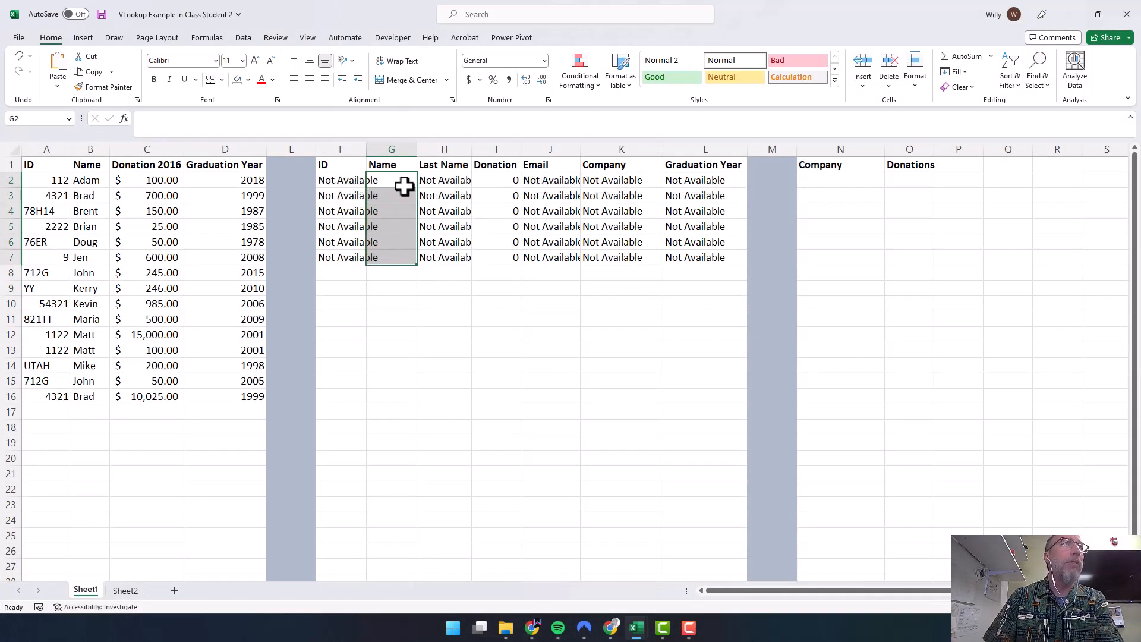
- Enter =SORT(UNIQUE(B:B)) in G2 to list the distinct names from column B in sorted order
{"action": "left_click", "coordinate": [398, 184]}
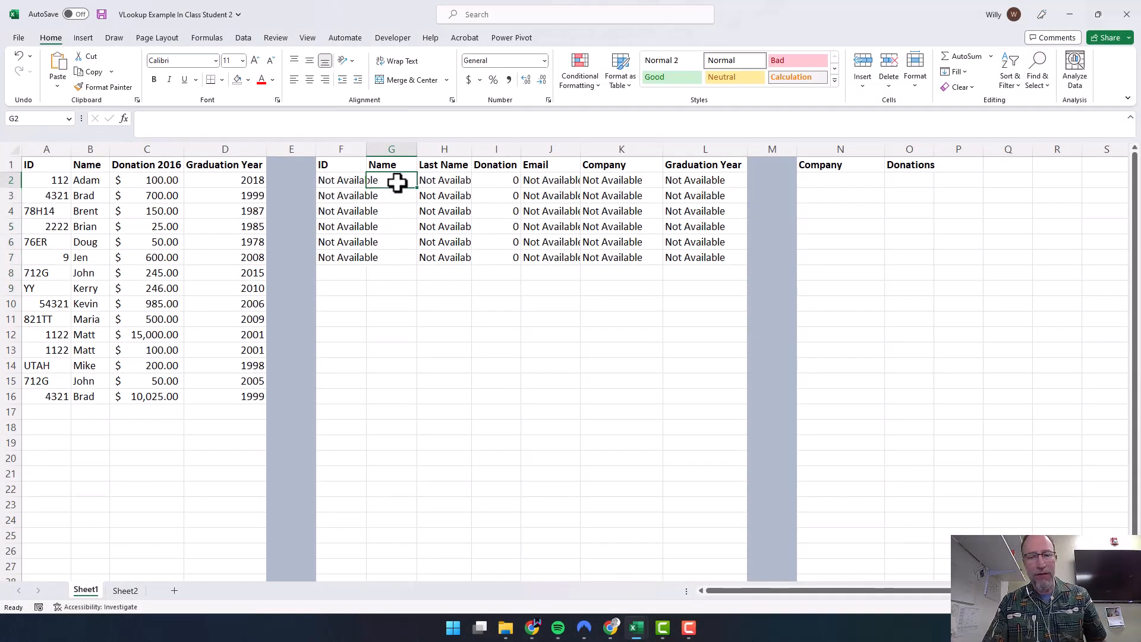
{"action": "type", "text": "="}
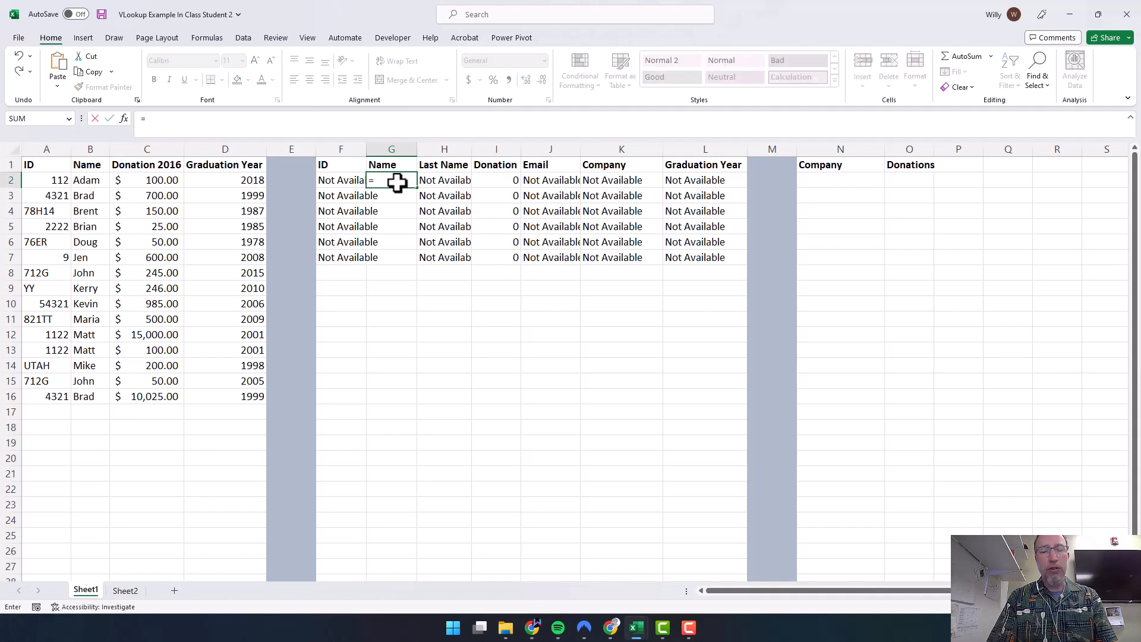
{"action": "type", "text": "unique"}
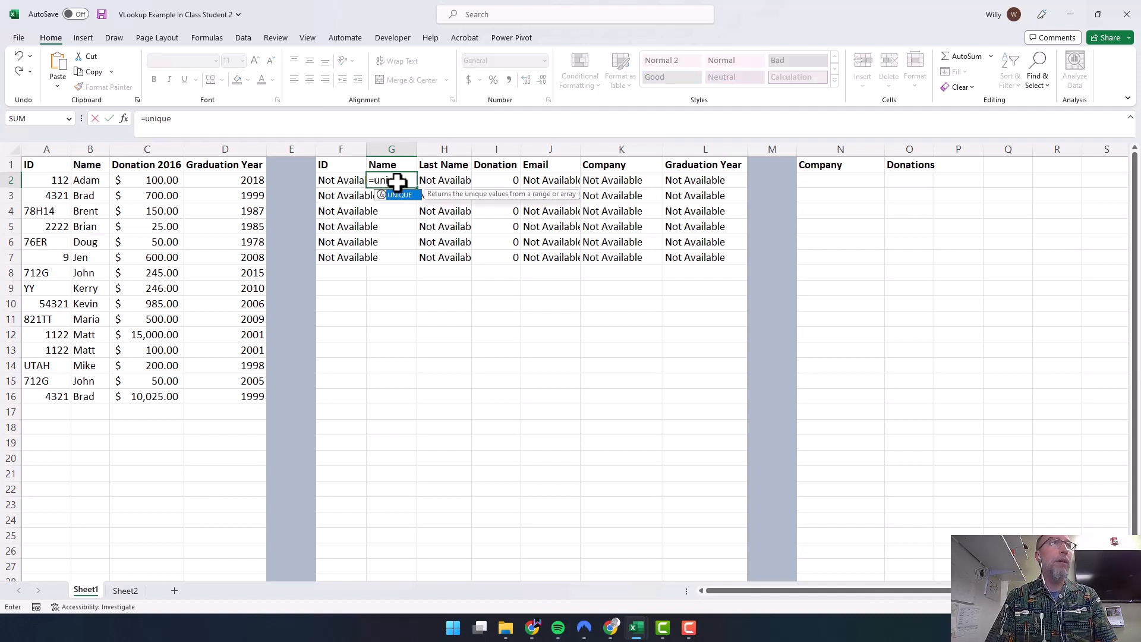
{"action": "type", "text": "("}
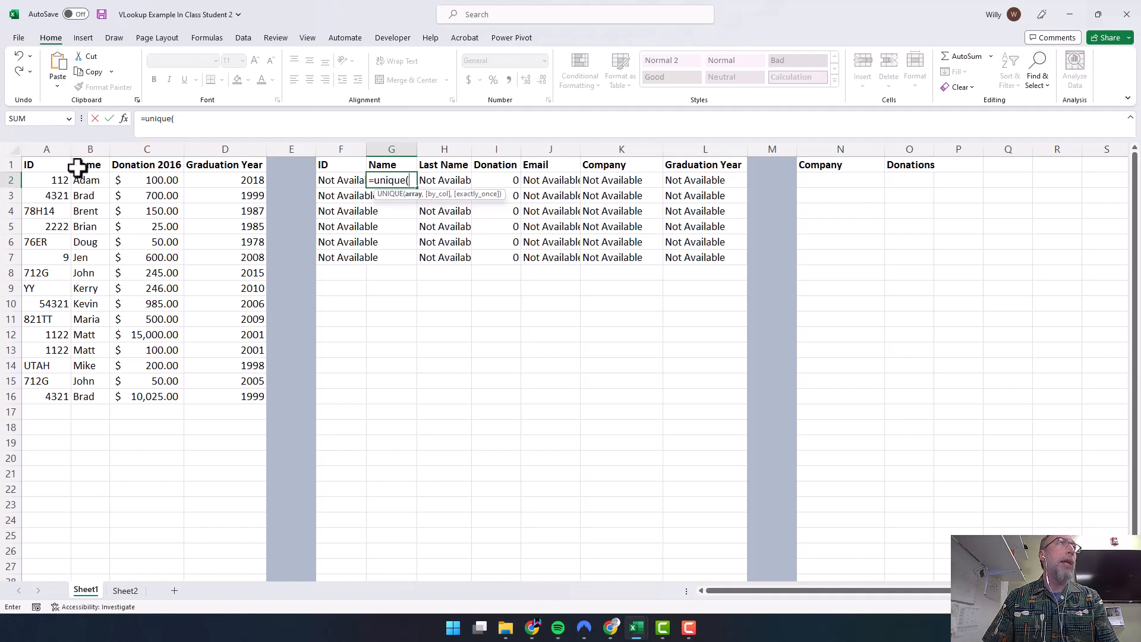
{"action": "left_click", "coordinate": [94, 149]}
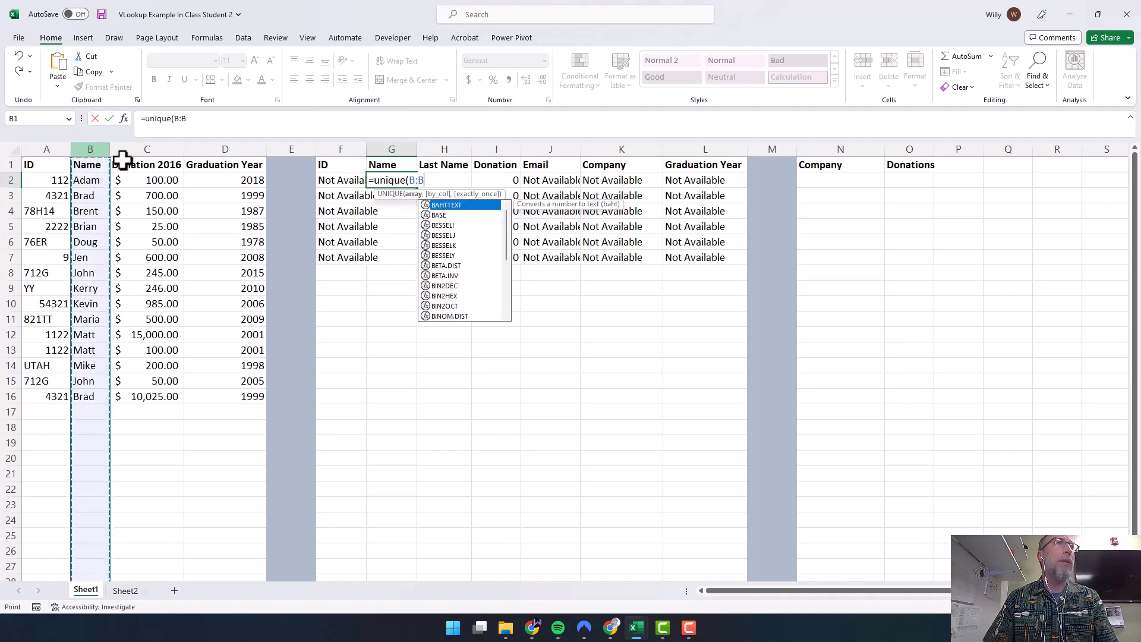
{"action": "type", "text": ")"}
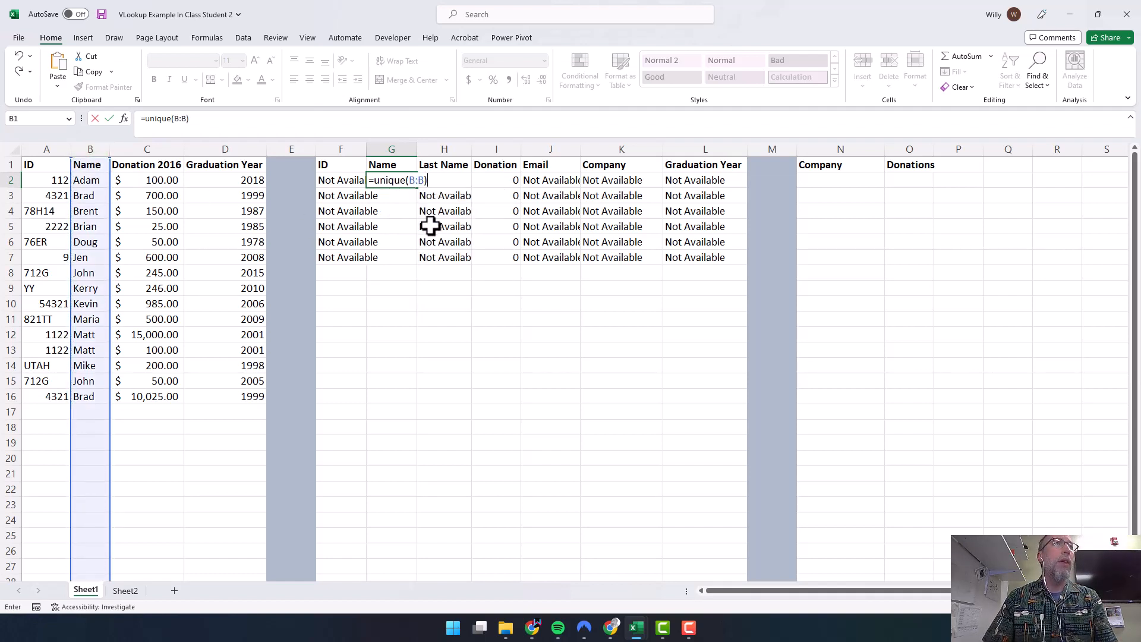
{"action": "left_click", "coordinate": [146, 119]}
{"action": "type", "text": "sort("}
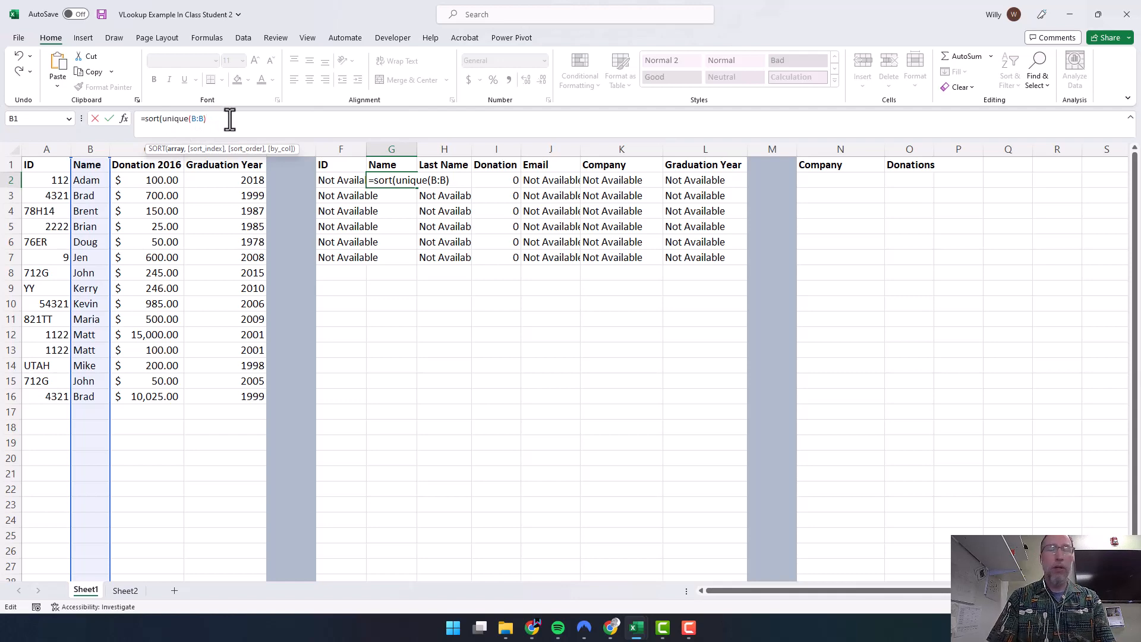
{"action": "type", "text": ")"}
{"action": "key", "text": "Return"}
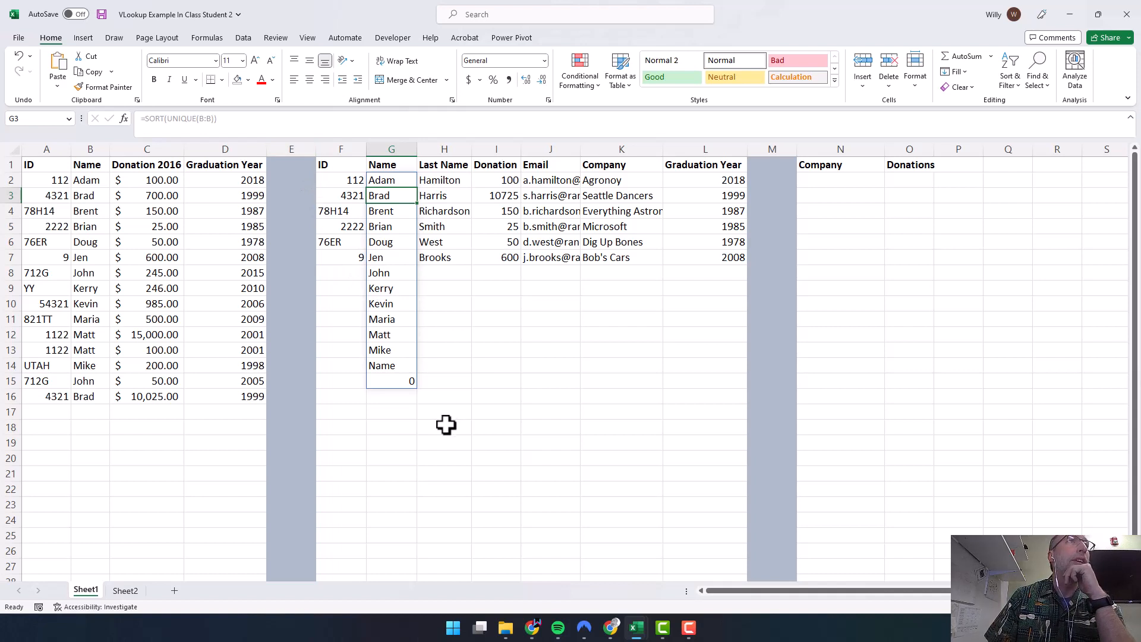
- Extend the ID formula from F7 down through F13
{"action": "left_click_drag", "start_coordinate": [394, 365], "coordinate": [403, 381]}
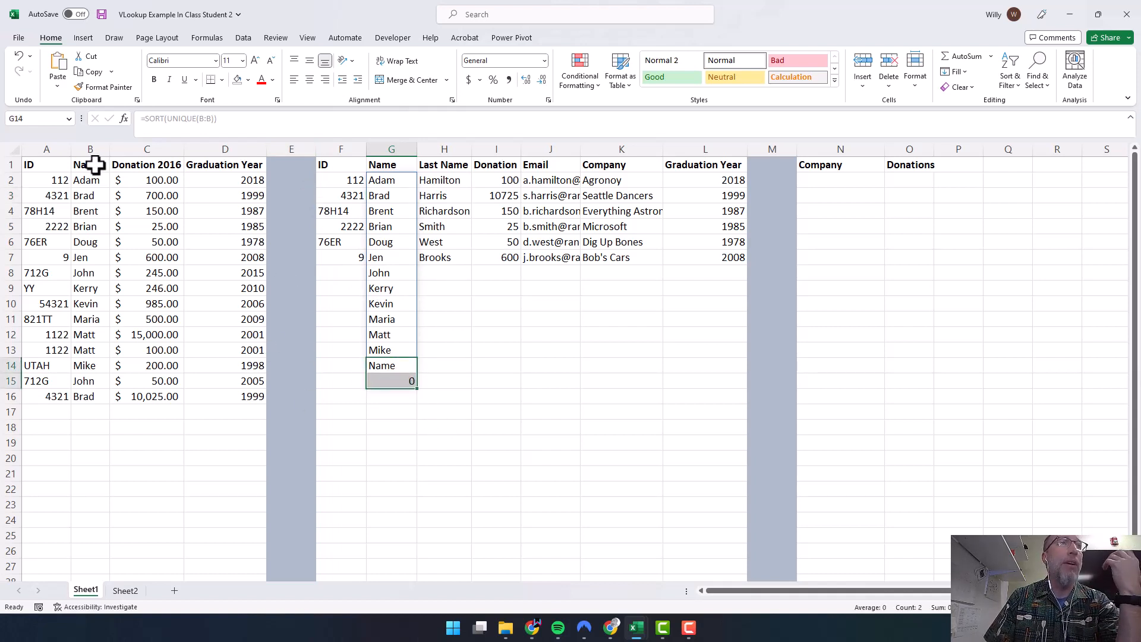
{"action": "left_click", "coordinate": [444, 285]}
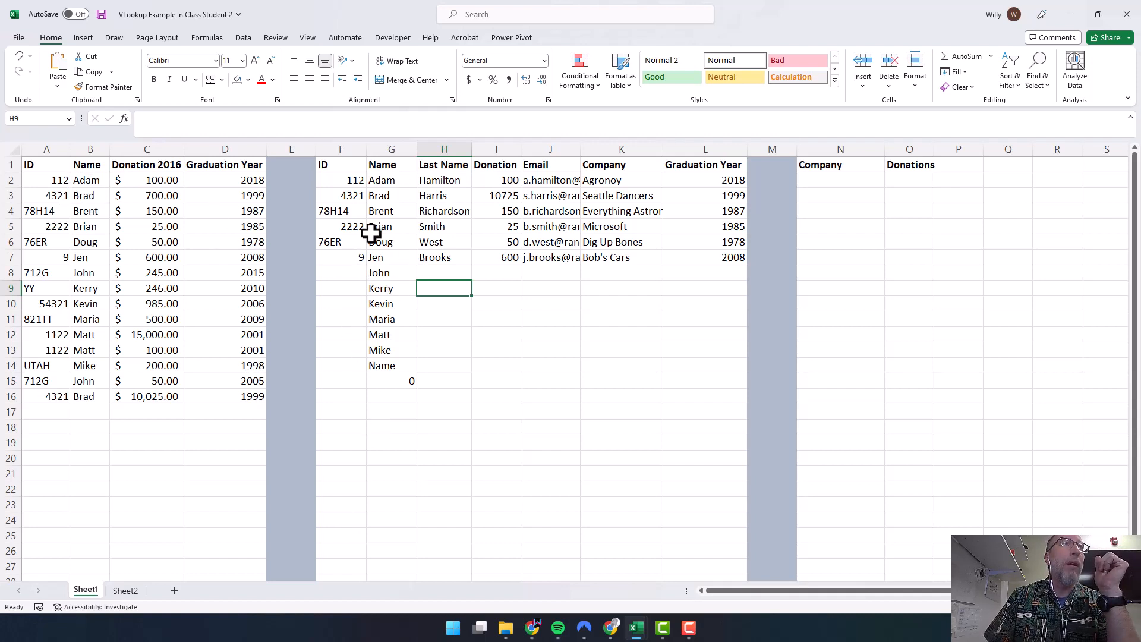
{"action": "left_click", "coordinate": [347, 260]}
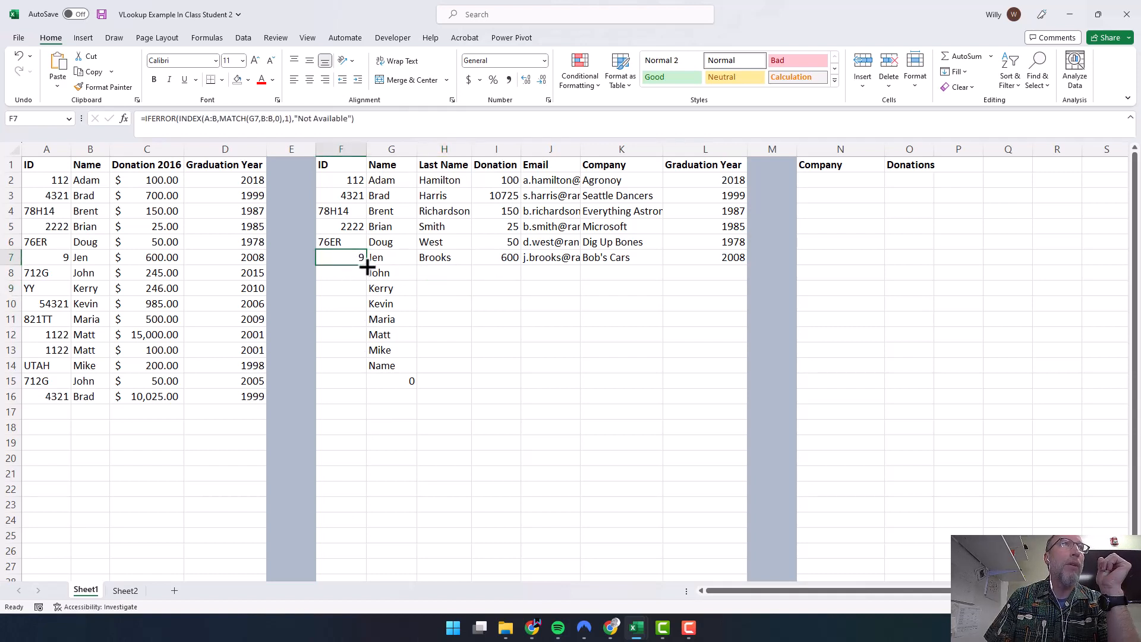
{"action": "left_click_drag", "start_coordinate": [367, 266], "coordinate": [359, 356]}
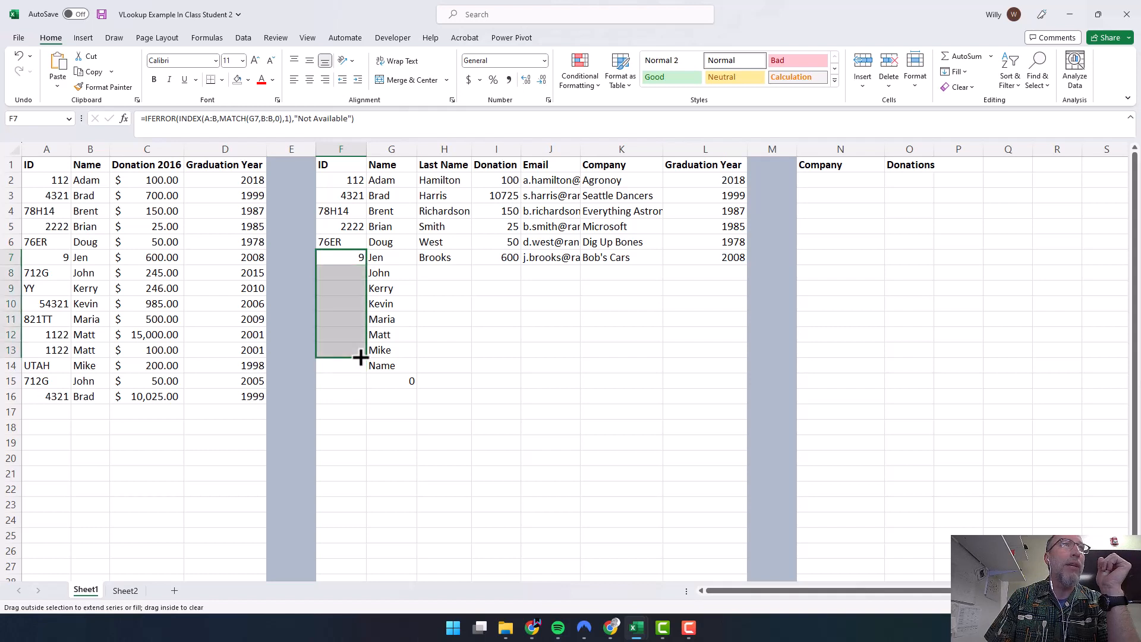
- Fill the Last Name through Graduation Year formulas in H7:L7 down the list, and clear the surplus cells H14:L15
{"action": "left_click_drag", "start_coordinate": [436, 262], "coordinate": [714, 258]}
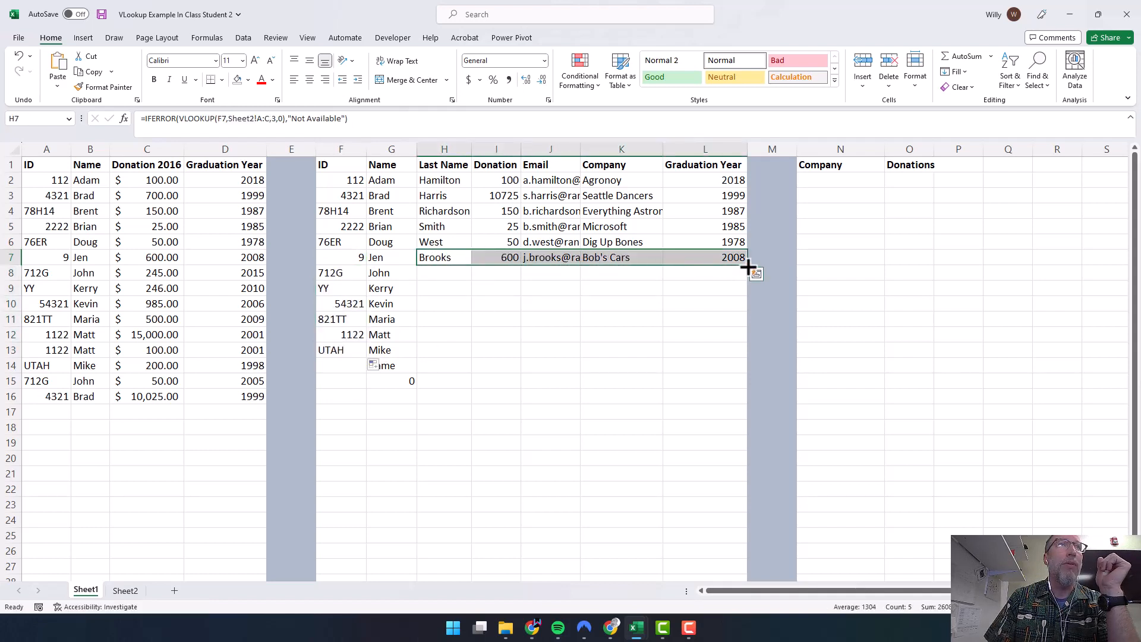
{"action": "double_click", "coordinate": [748, 267]}
{"action": "left_click", "coordinate": [475, 410]}
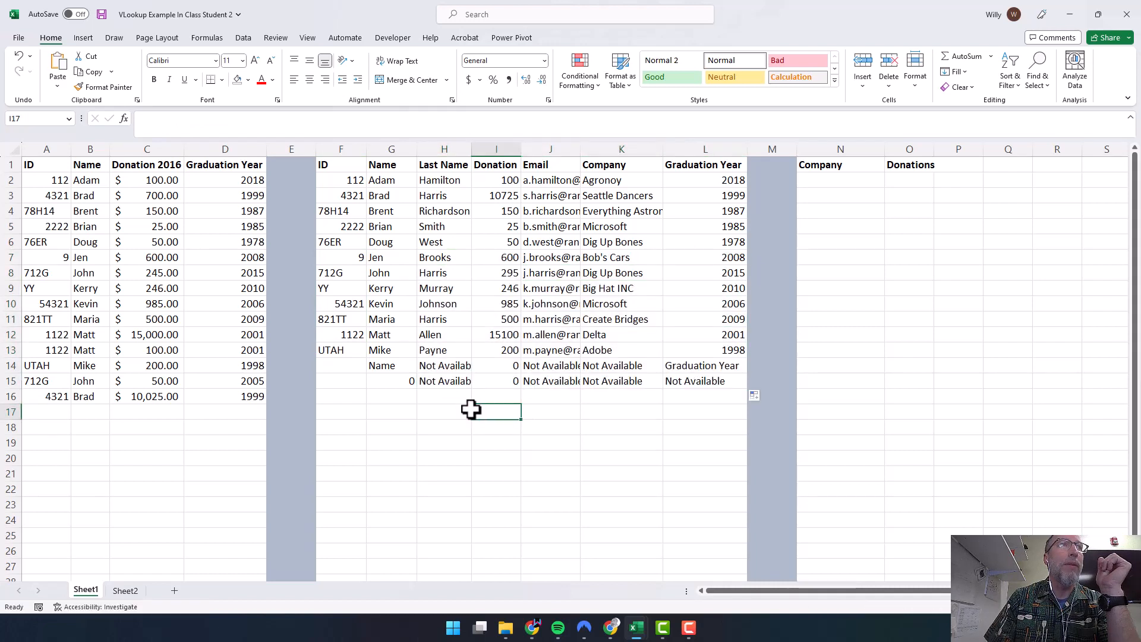
{"action": "left_click_drag", "start_coordinate": [443, 363], "coordinate": [706, 381]}
{"action": "key", "text": "Delete"}
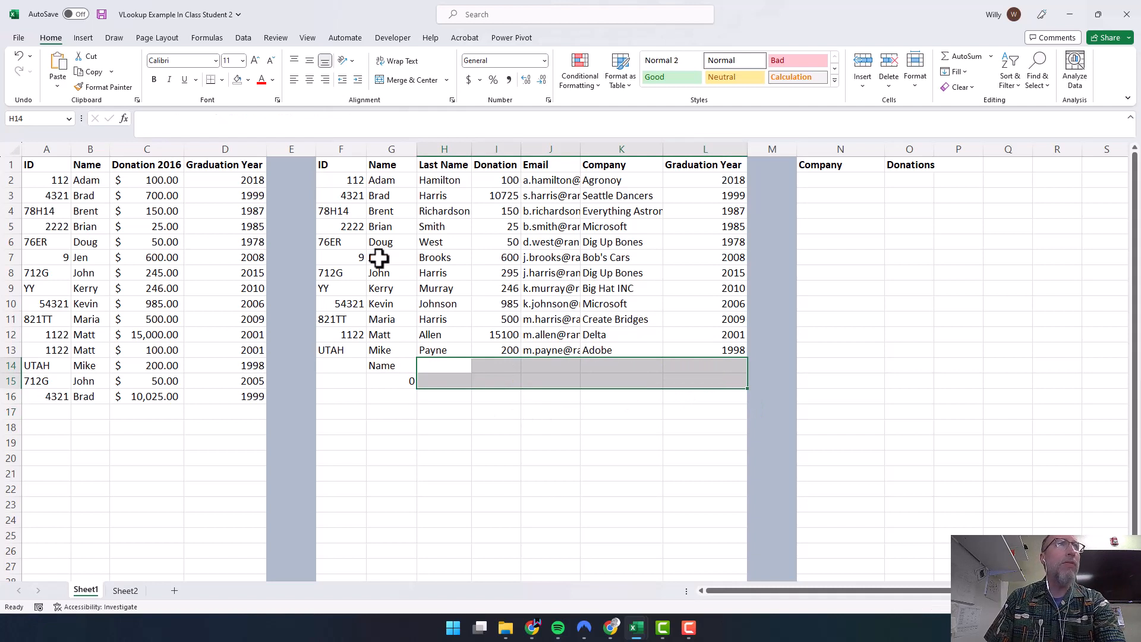
- Try to delete the stray "Name" entry in G14 from the spilled list
{"action": "left_click", "coordinate": [376, 364]}
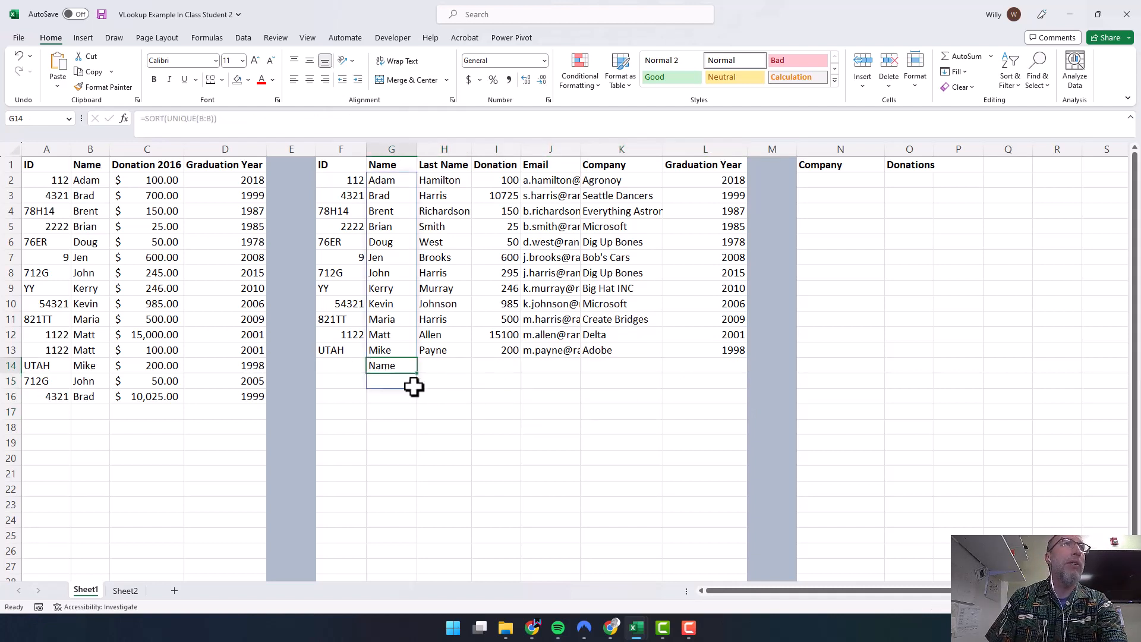
{"action": "key", "text": "Delete"}
{"action": "key", "text": "Delete"}
{"action": "key", "text": "Delete"}
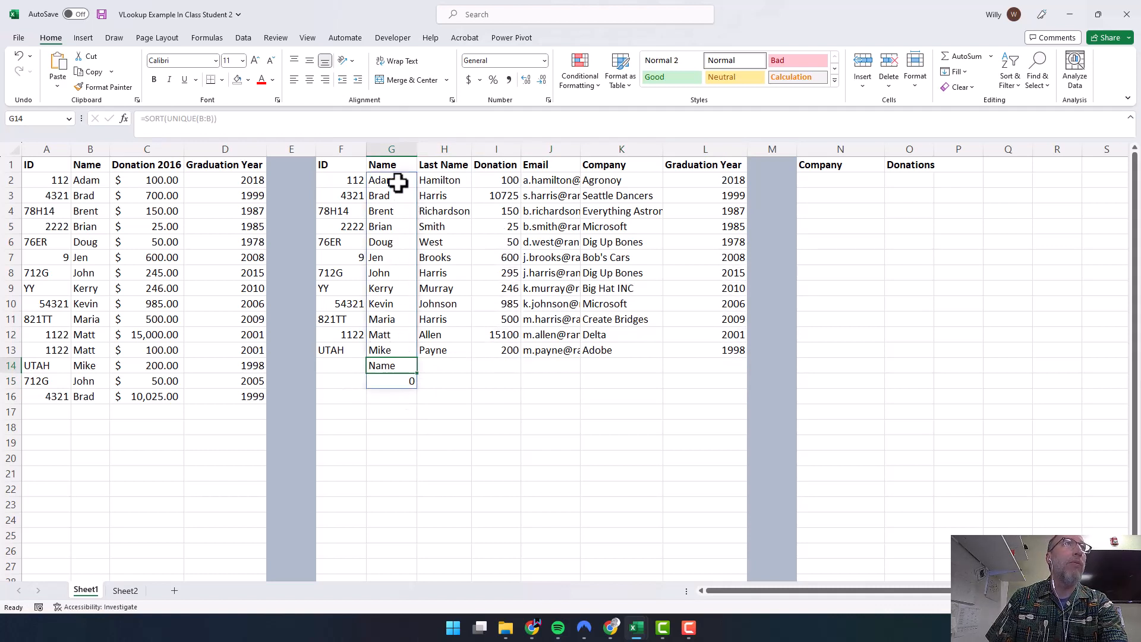
{"action": "left_click", "coordinate": [446, 317]}
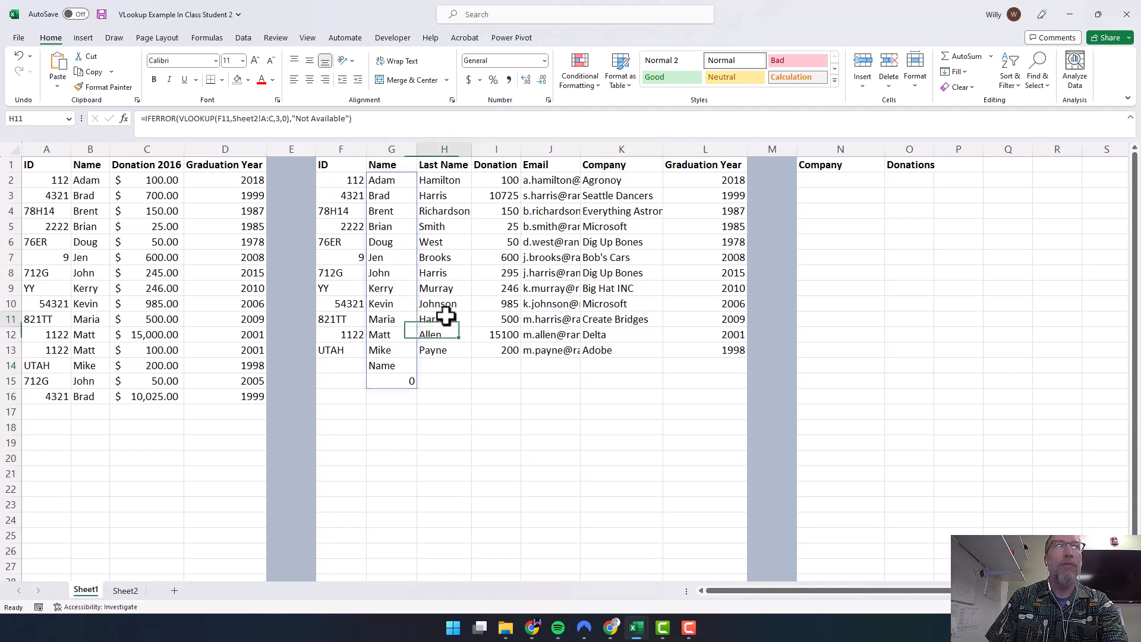
- Replace the SORT/UNIQUE formula results in G2:G15 with static values by copying them and pasting as values in place
{"action": "left_click_drag", "start_coordinate": [389, 185], "coordinate": [403, 380]}
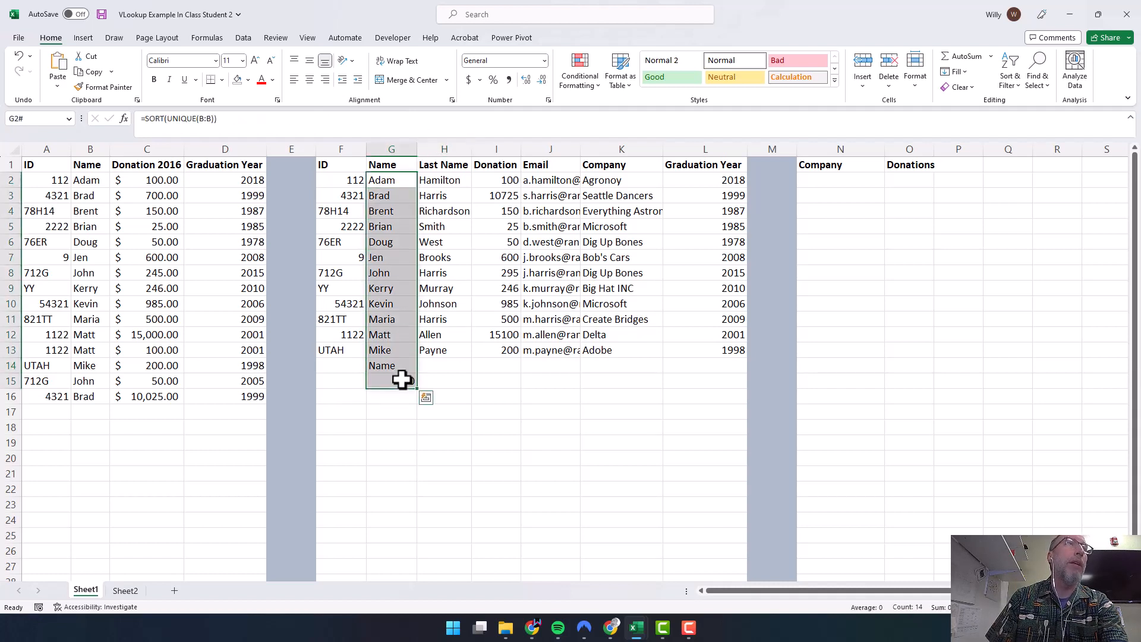
{"action": "key", "text": "ctrl+c"}
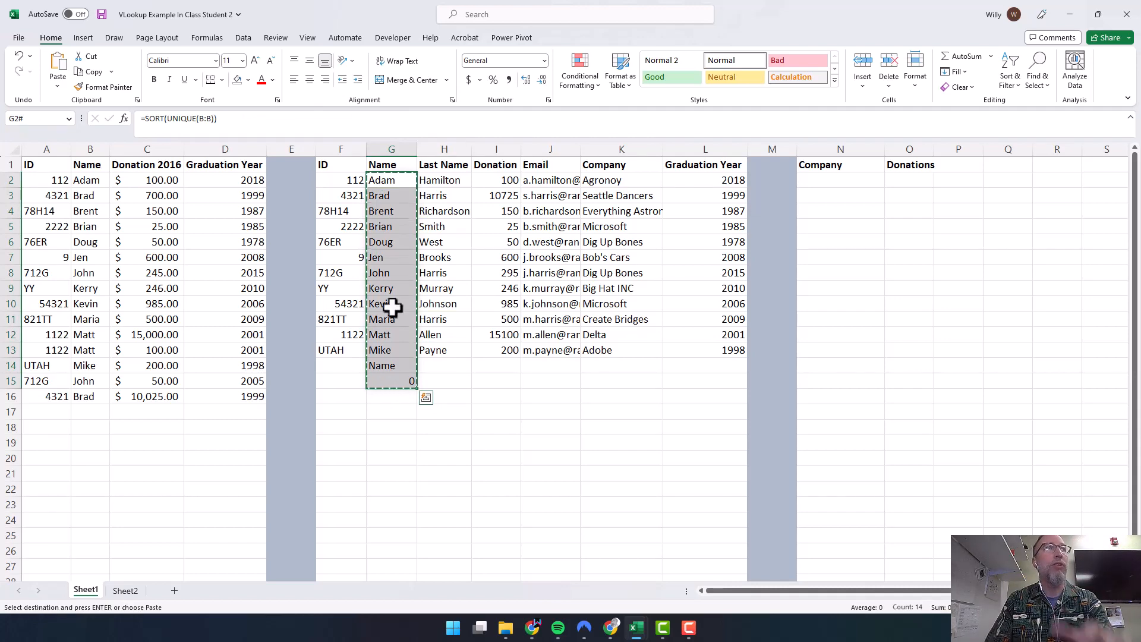
{"action": "right_click", "coordinate": [391, 181]}
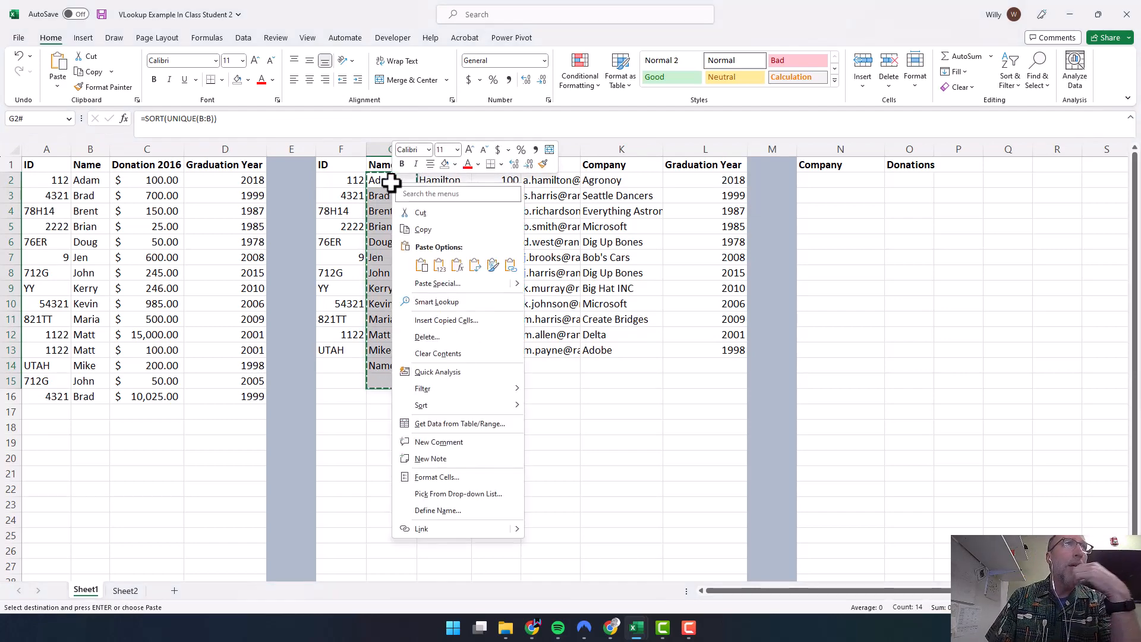
{"action": "left_click", "coordinate": [445, 267]}
- Clear the stray "Name" and 0 entries from G14:G15
{"action": "left_click", "coordinate": [387, 351]}
{"action": "left_click", "coordinate": [398, 366]}
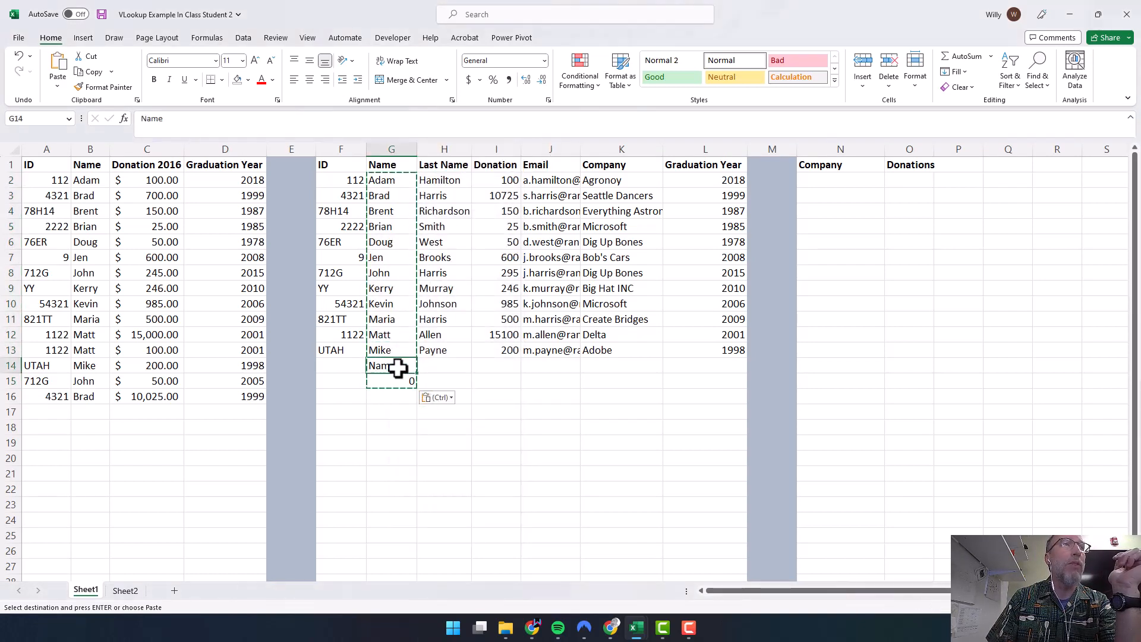
{"action": "left_click_drag", "start_coordinate": [397, 366], "coordinate": [399, 384]}
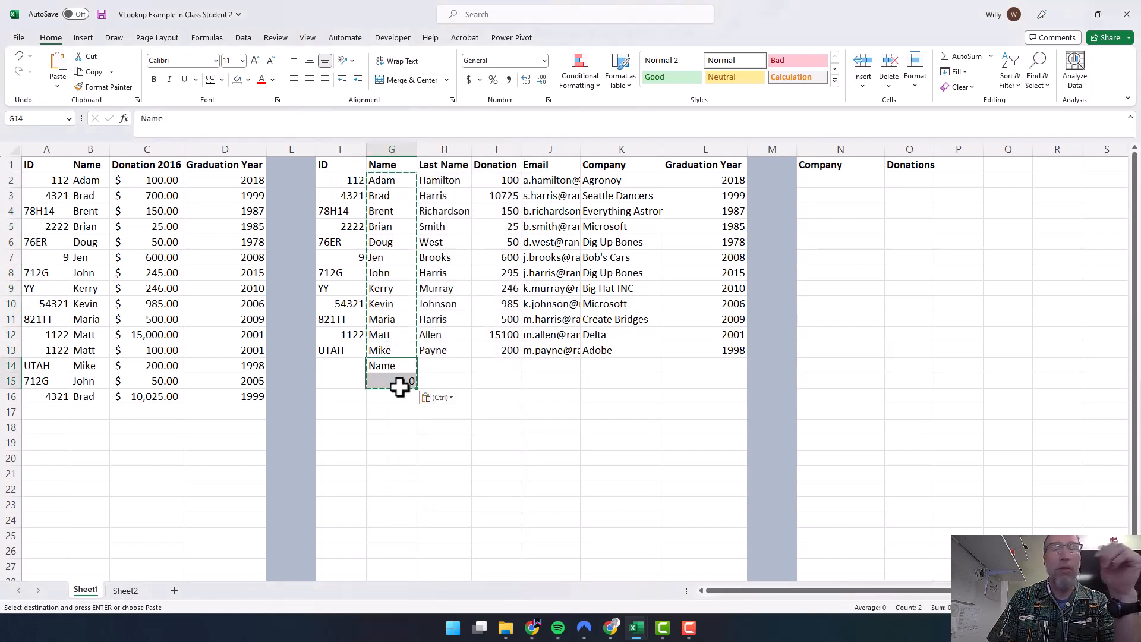
{"action": "left_click", "coordinate": [415, 423]}
{"action": "left_click", "coordinate": [401, 365]}
{"action": "key", "text": "Delete"}
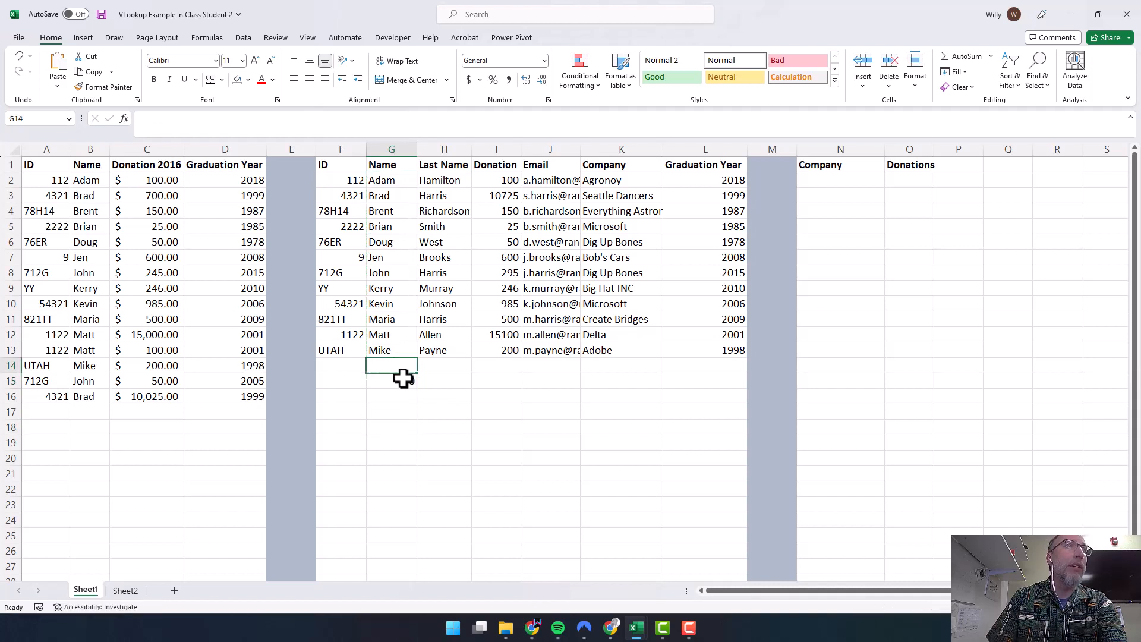
{"action": "left_click", "coordinate": [403, 380]}
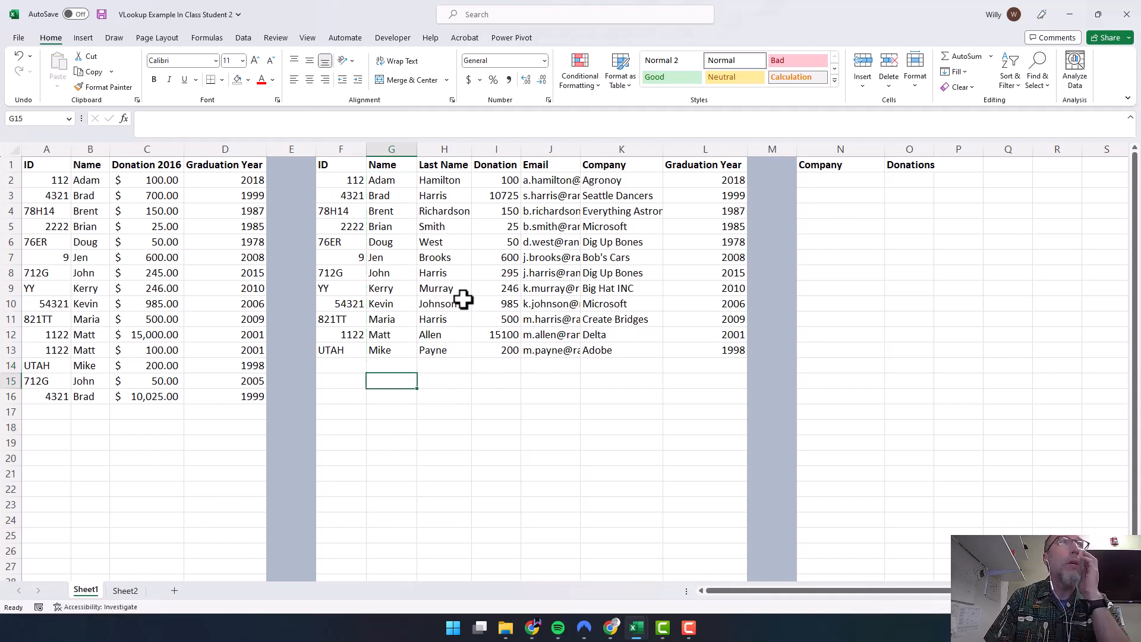
- Enter =SORT(UNIQUE(Sheet2!B:B)) in N2 to list the unique company names from Sheet2 alphabetically
{"action": "left_click", "coordinate": [841, 169]}
{"action": "left_click", "coordinate": [843, 179]}
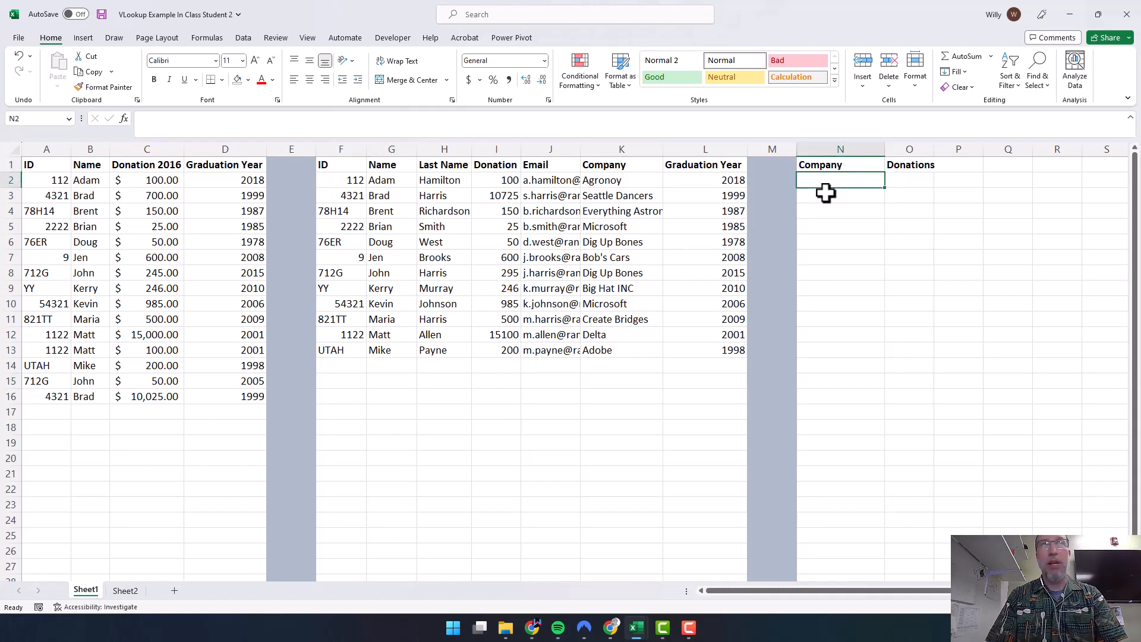
{"action": "type", "text": "=sor"}
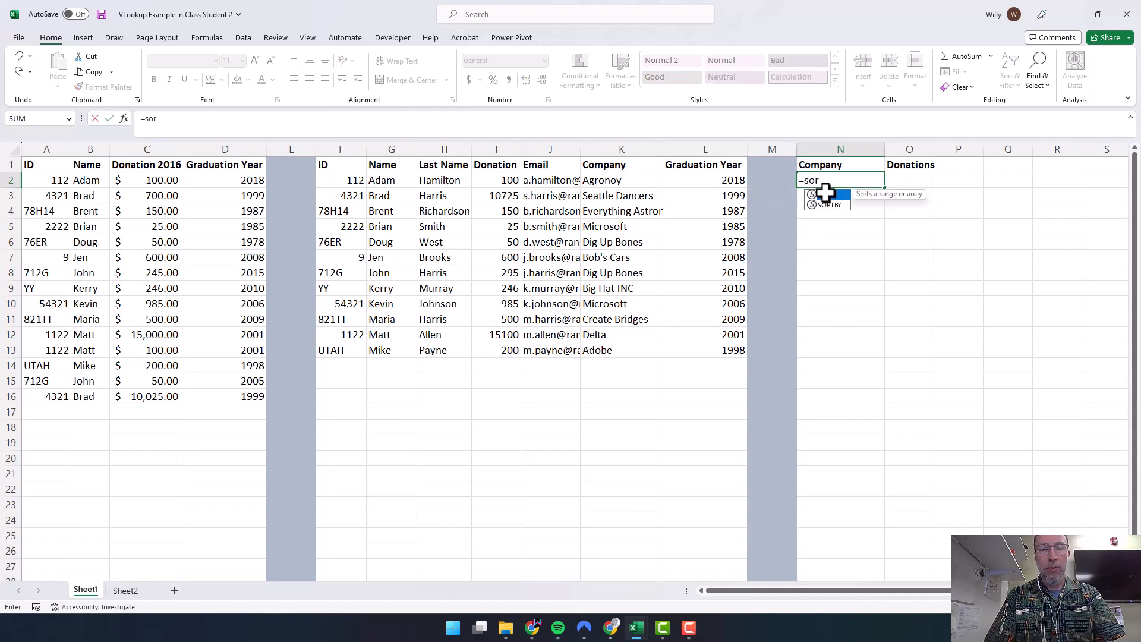
{"action": "type", "text": "t(unique("}
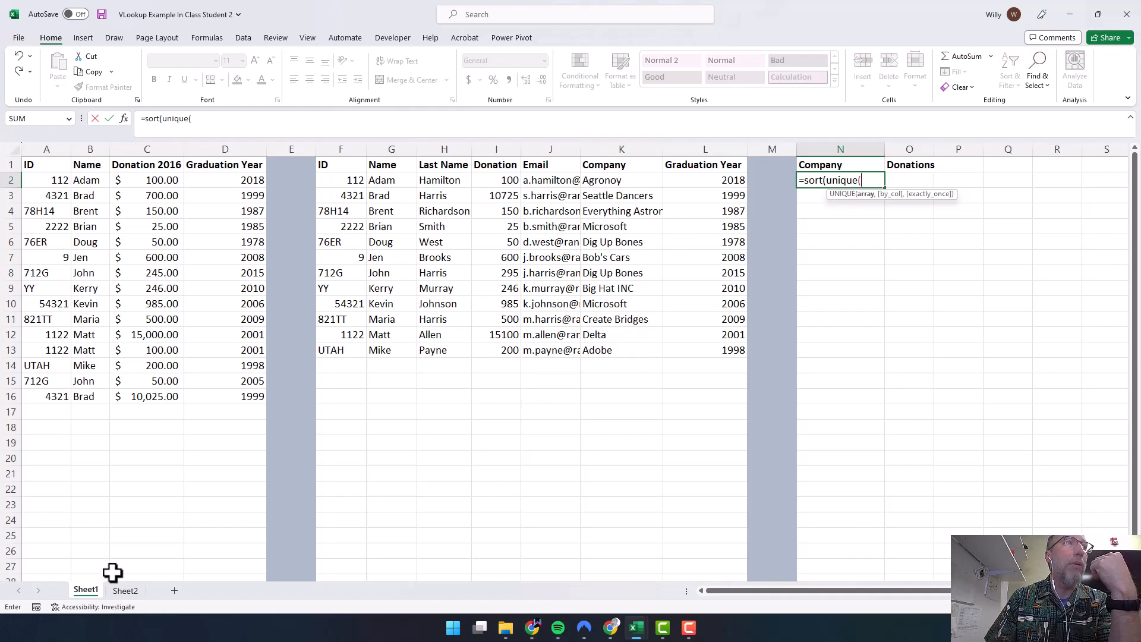
{"action": "left_click", "coordinate": [126, 591]}
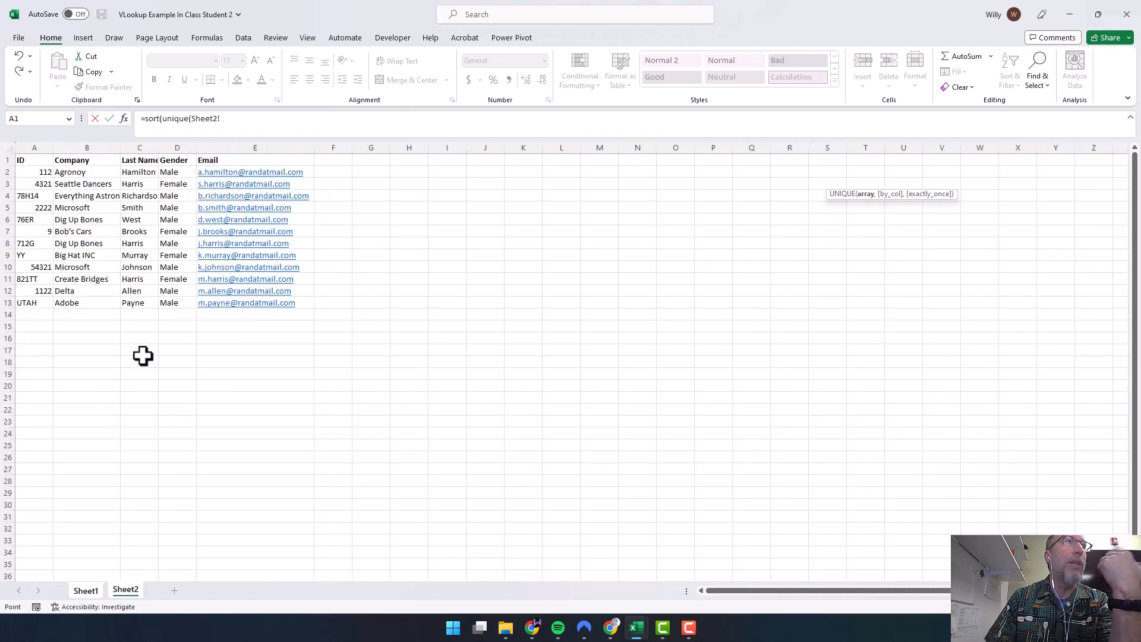
{"action": "left_click", "coordinate": [79, 142]}
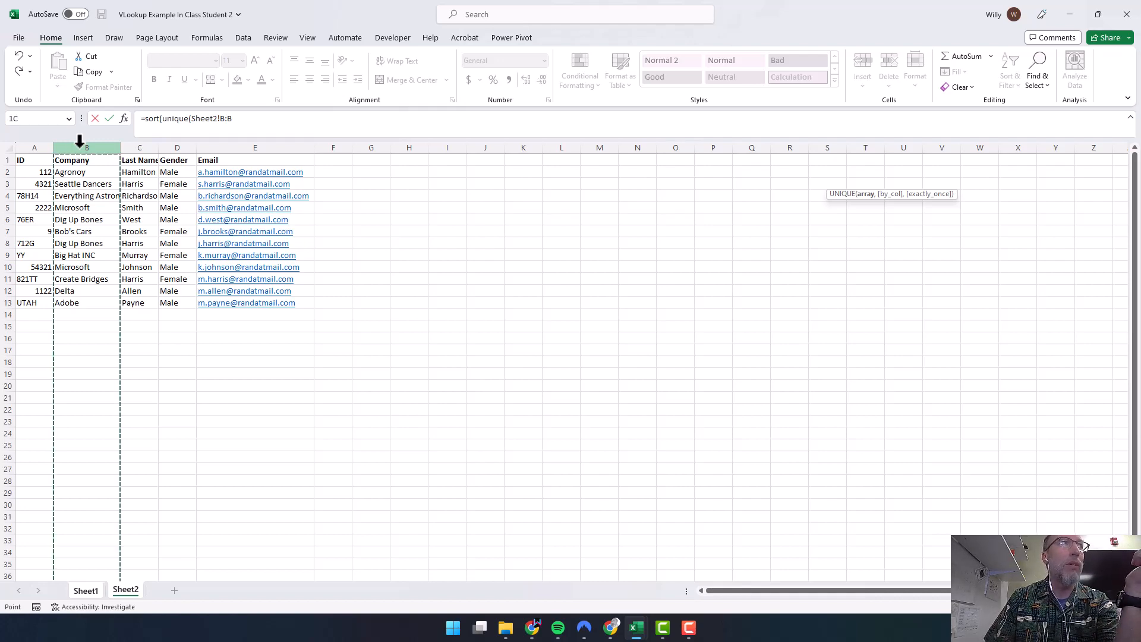
{"action": "type", "text": ")"}
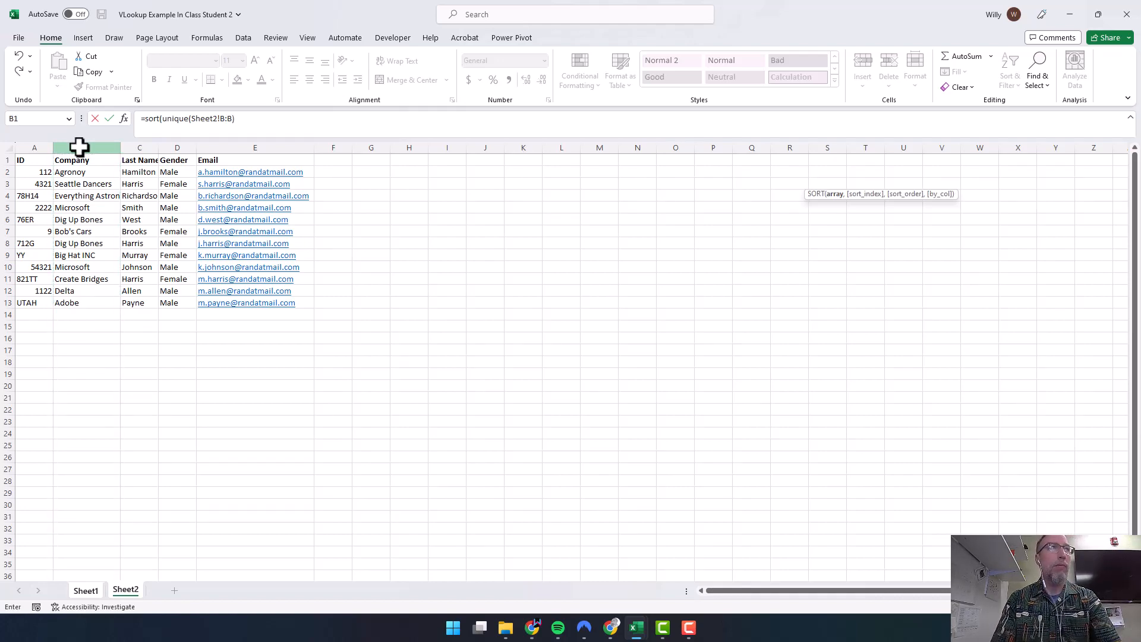
{"action": "key", "text": "Return"}
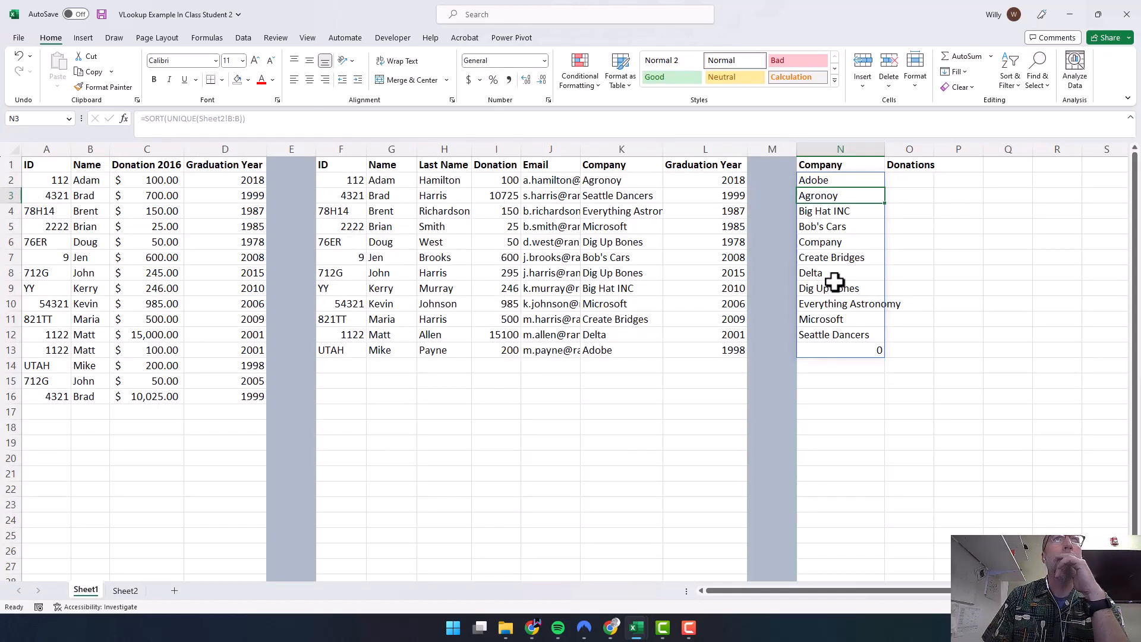
- Examine the Donation and Company columns of the donor table as sources for the company donation totals
{"action": "left_click", "coordinate": [824, 244]}
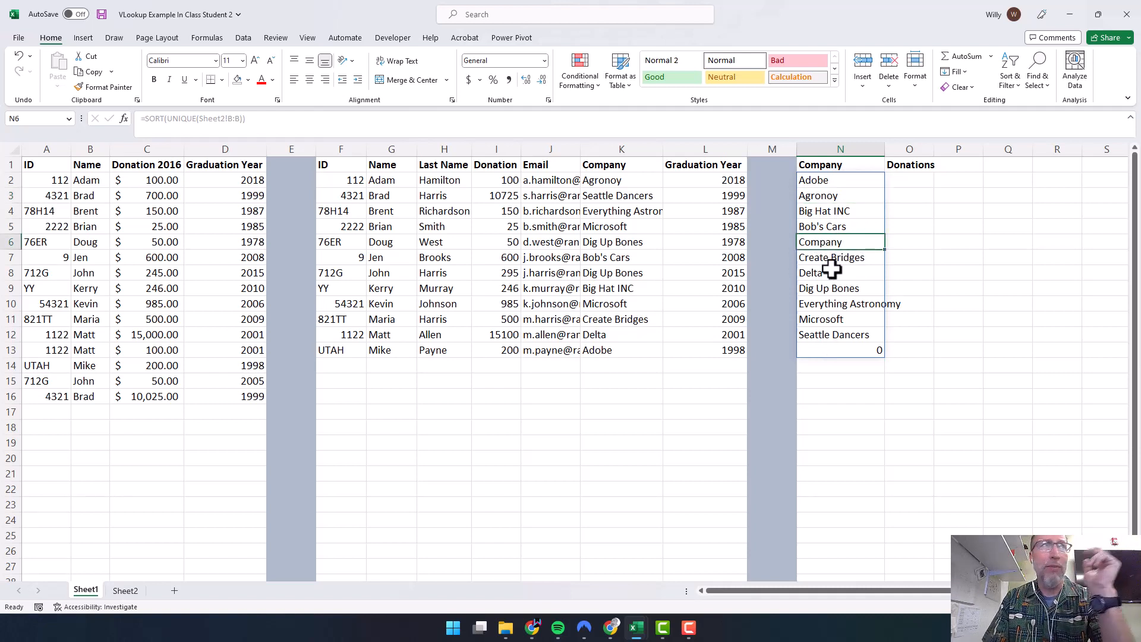
{"action": "left_click", "coordinate": [909, 182]}
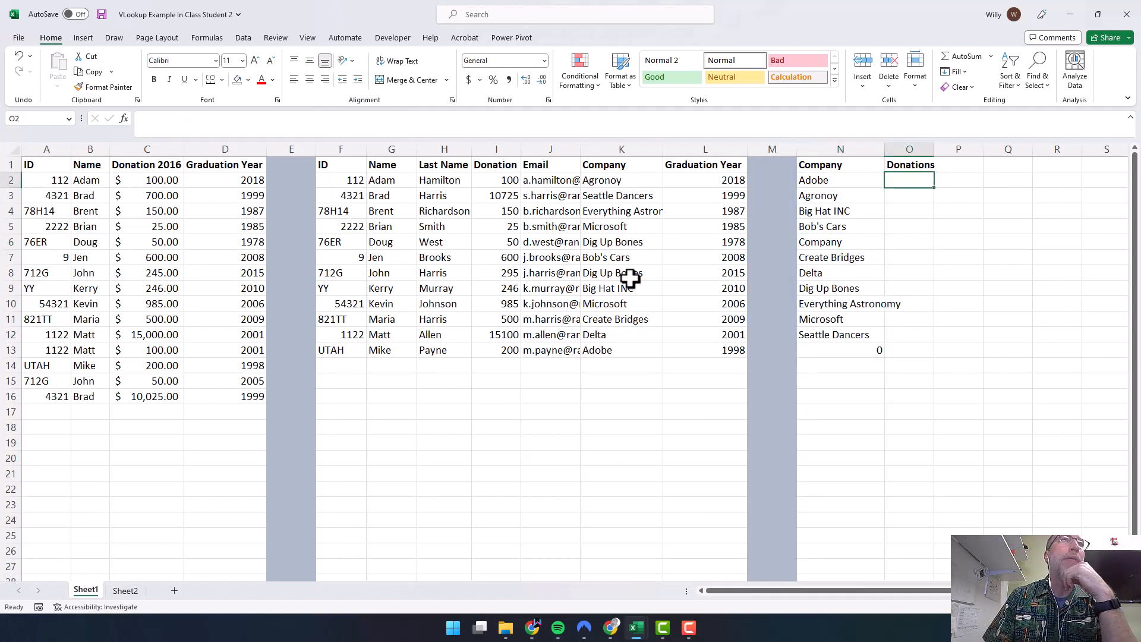
{"action": "left_click", "coordinate": [628, 182]}
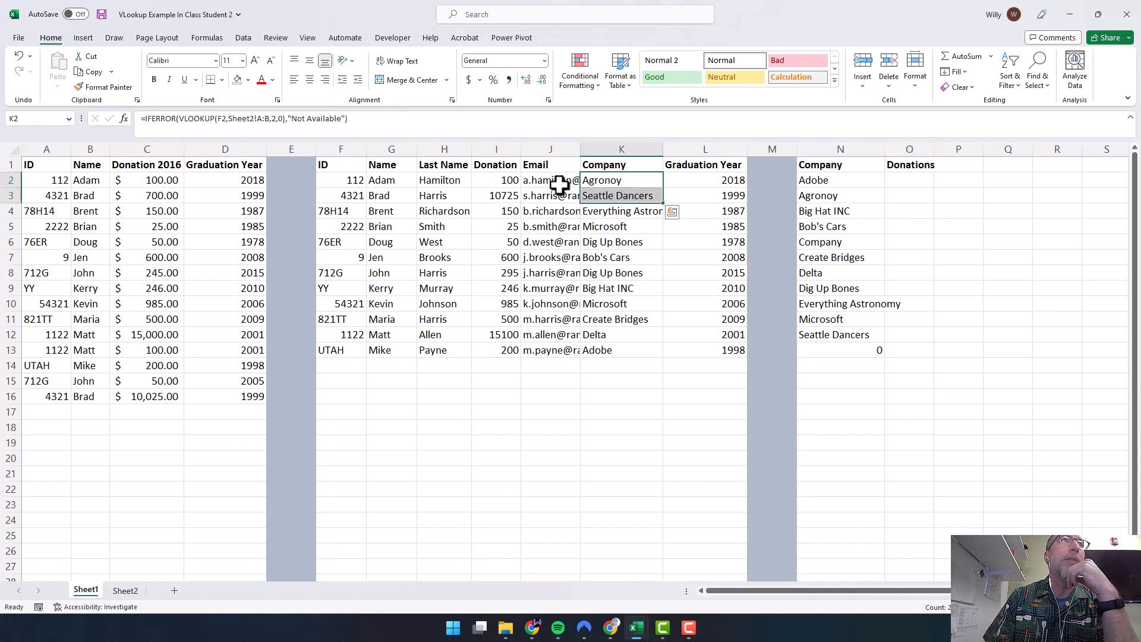
{"action": "left_click_drag", "start_coordinate": [503, 181], "coordinate": [490, 245]}
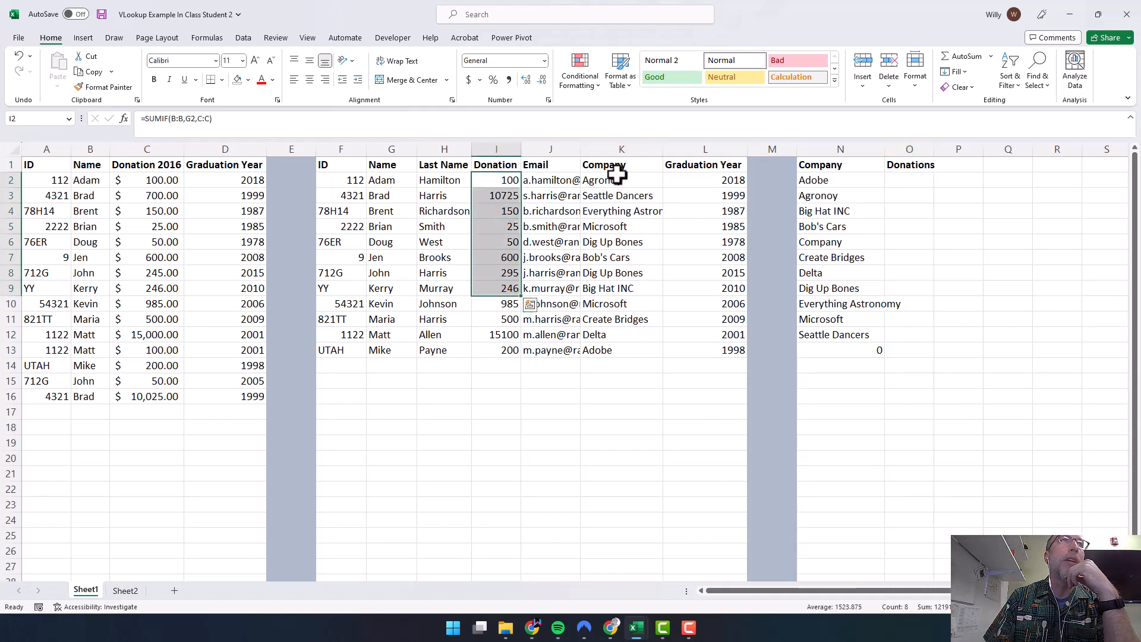
{"action": "left_click_drag", "start_coordinate": [617, 176], "coordinate": [607, 280]}
{"action": "left_click_drag", "start_coordinate": [489, 179], "coordinate": [497, 273]}
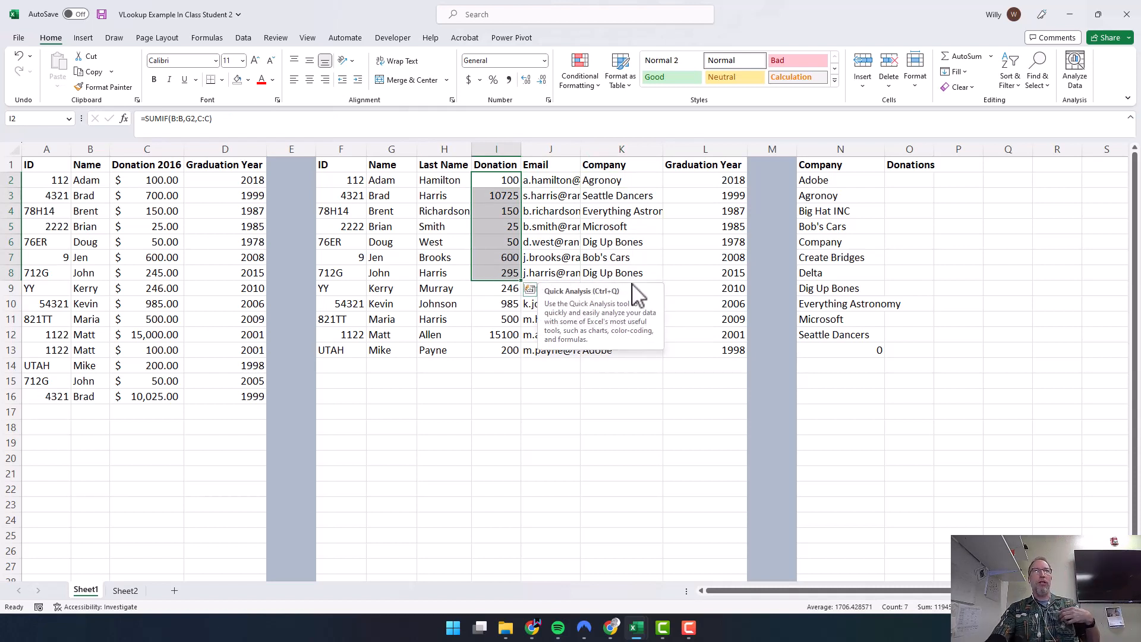
{"action": "left_click", "coordinate": [607, 178]}
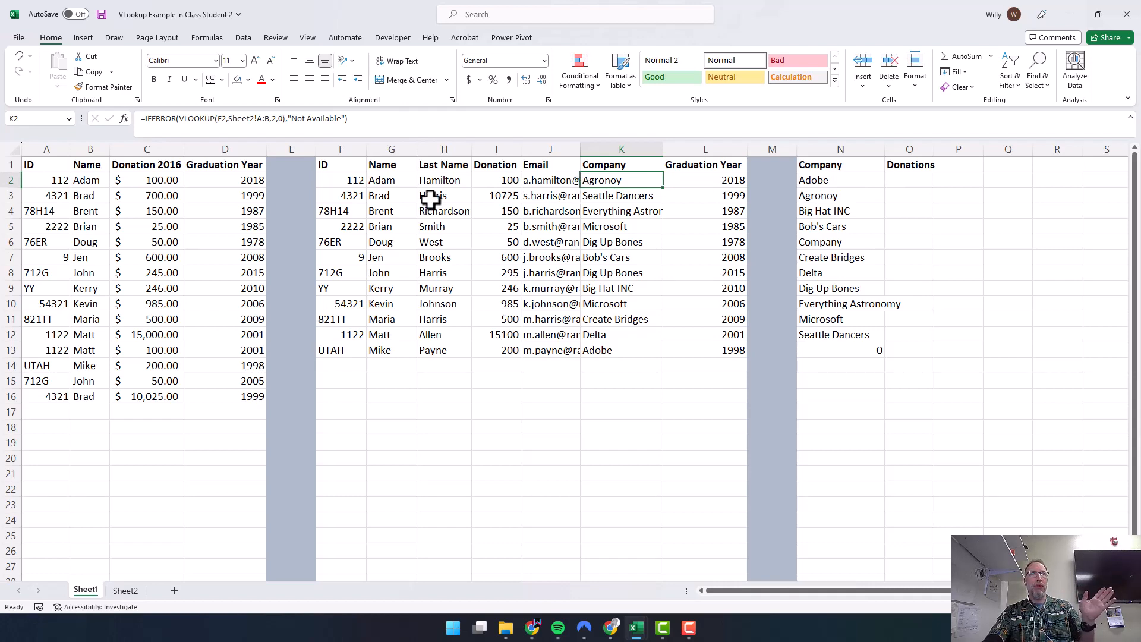
- Enter =SUMIF(K:K,N2,I:I) in O2 to total the donations for the company in N2
{"action": "left_click", "coordinate": [909, 180]}
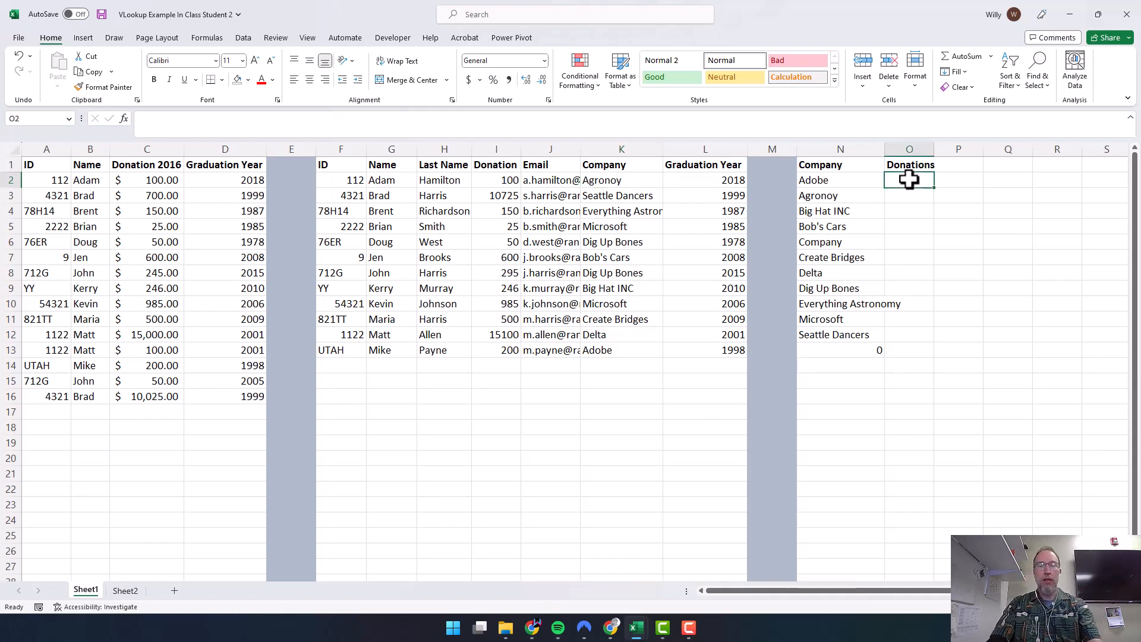
{"action": "type", "text": "=sumif("}
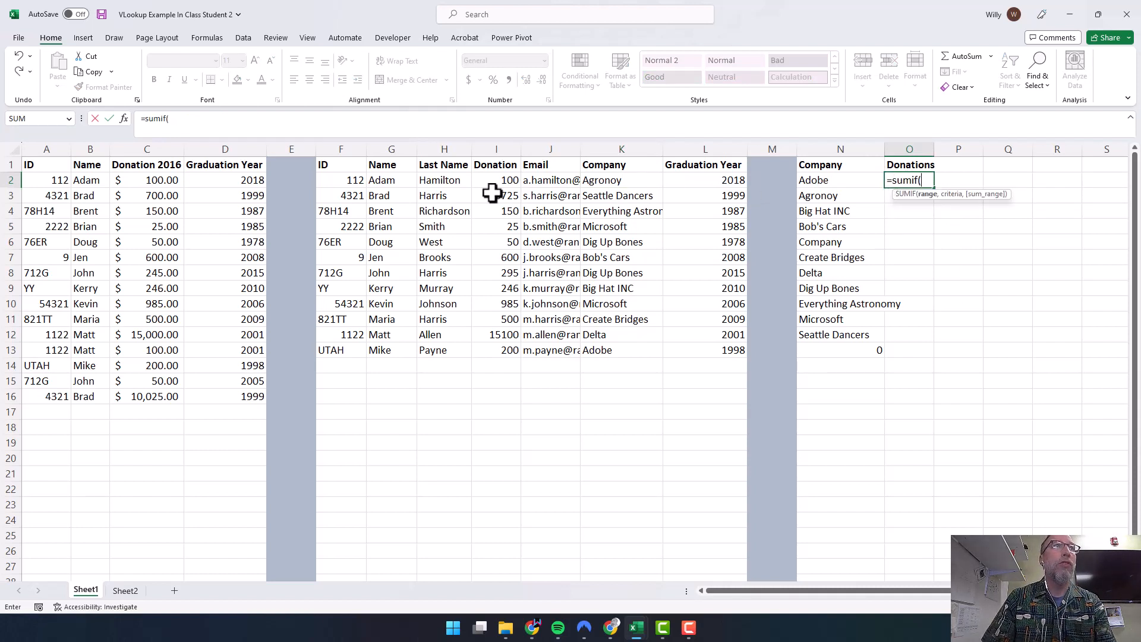
{"action": "left_click", "coordinate": [608, 146]}
{"action": "type", "text": ","}
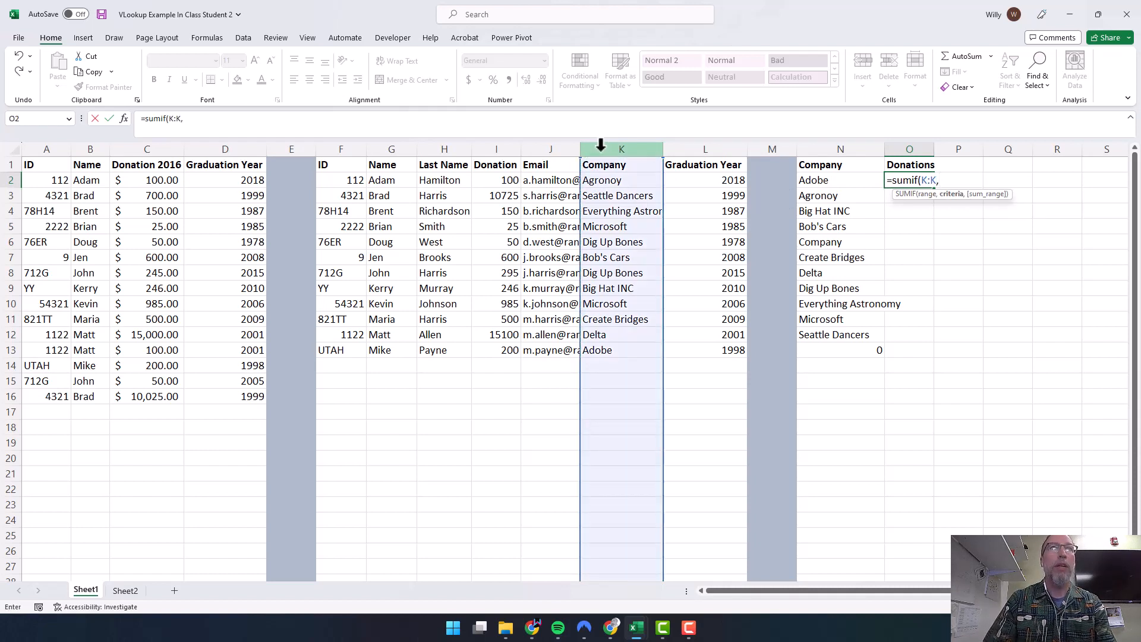
{"action": "left_click", "coordinate": [831, 179]}
{"action": "type", "text": ","}
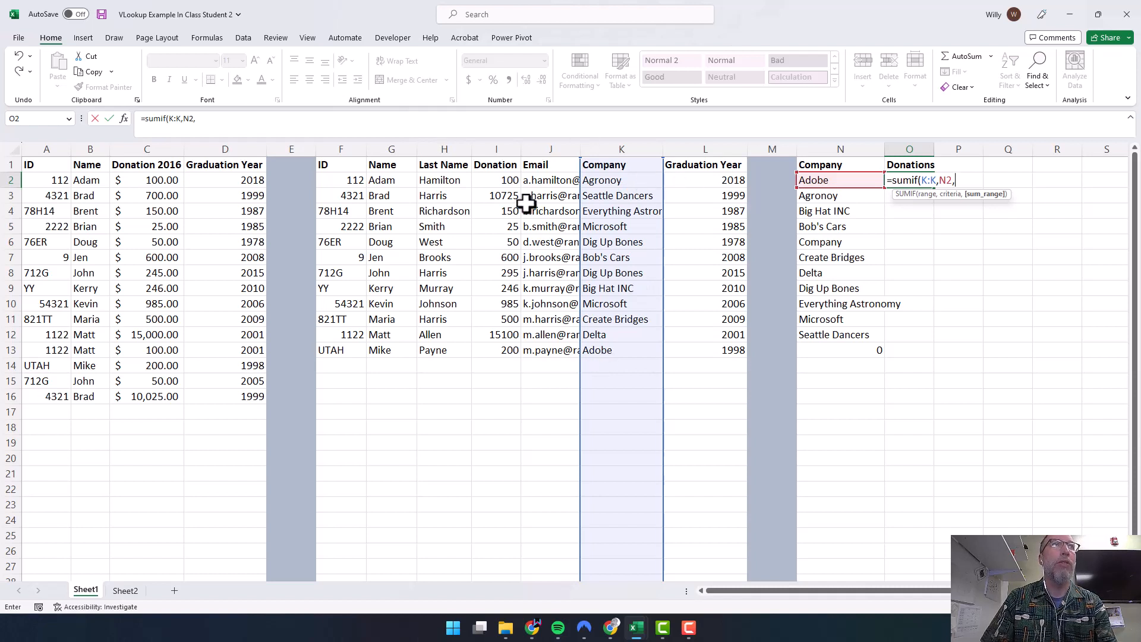
{"action": "left_click", "coordinate": [499, 147]}
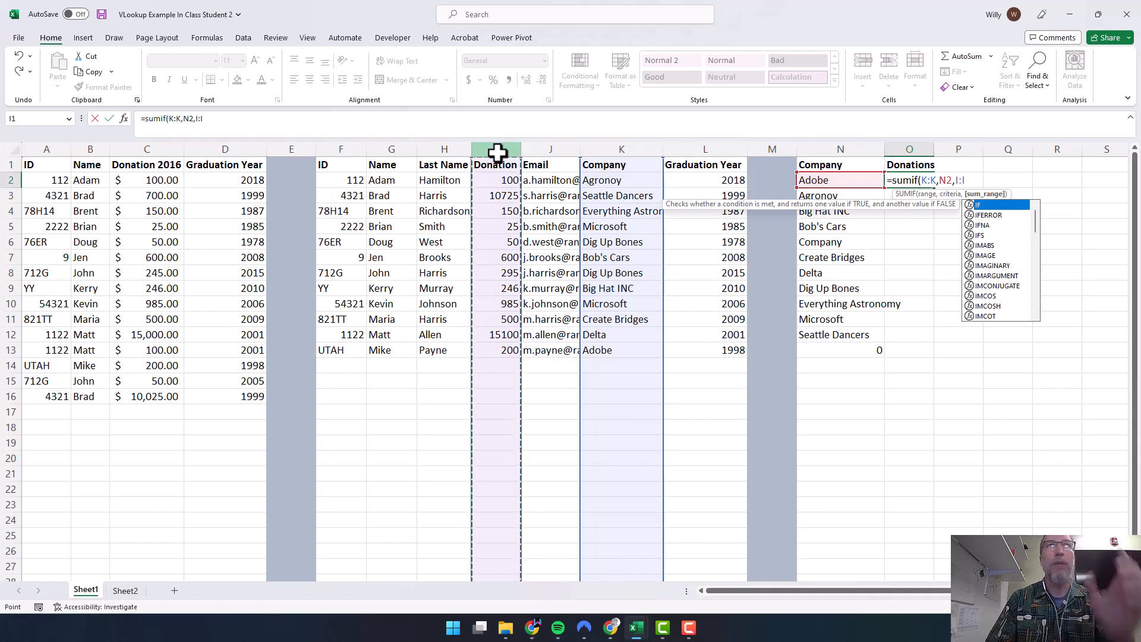
{"action": "type", "text": "))"}
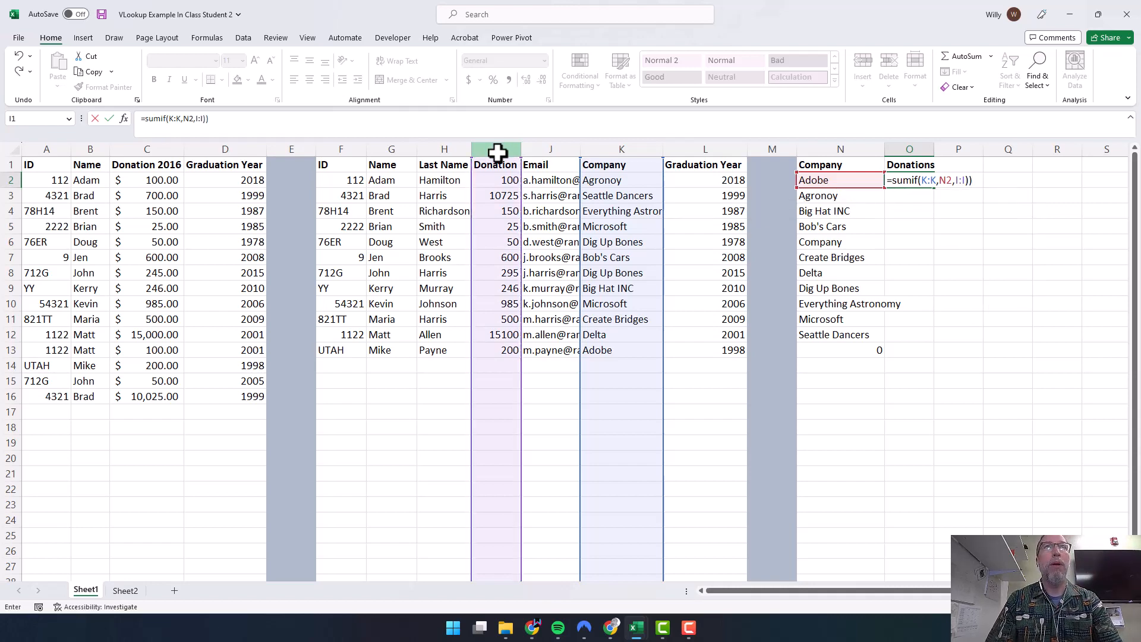
{"action": "key", "text": "Return"}
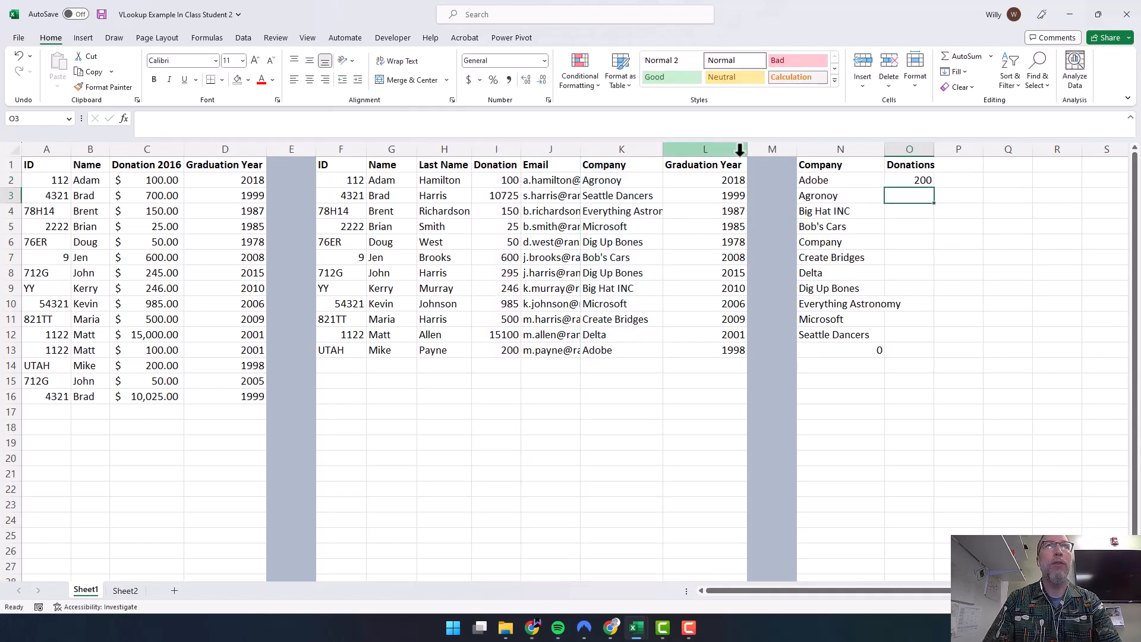
- Fill the O2 donation total formula down to O13 and widen column N to fit the company names
{"action": "left_click", "coordinate": [925, 180]}
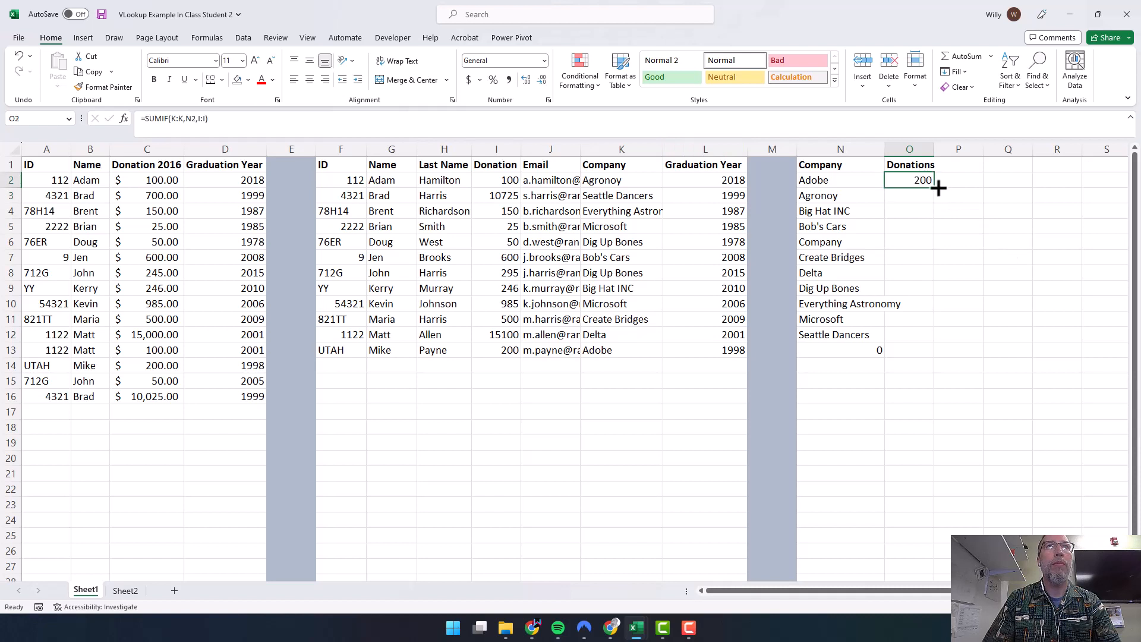
{"action": "double_click", "coordinate": [938, 188]}
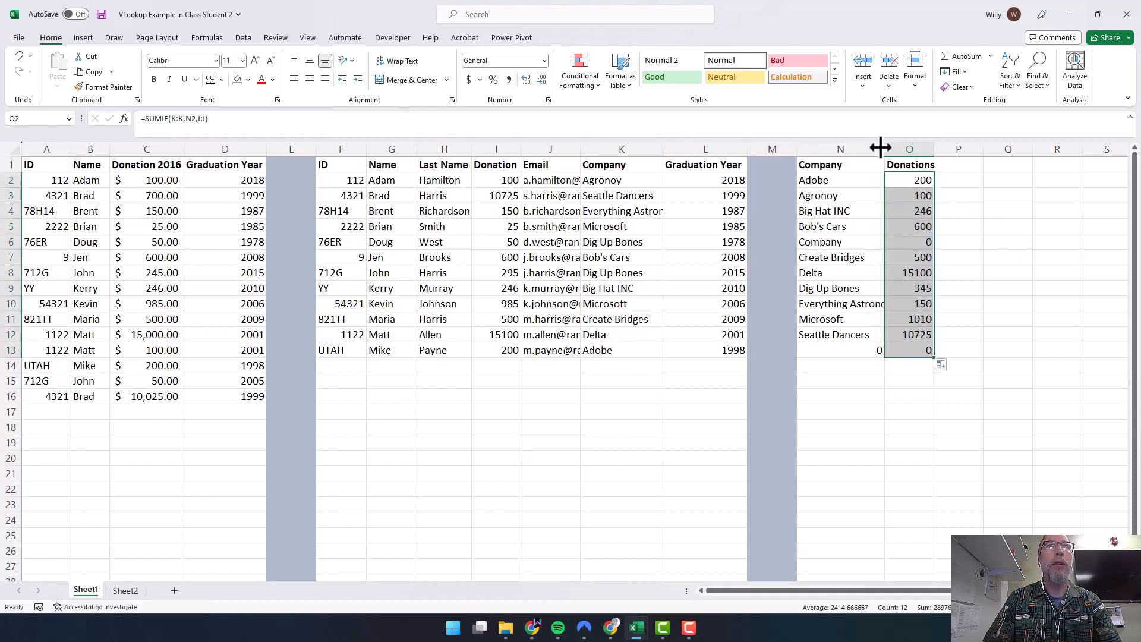
{"action": "left_click_drag", "start_coordinate": [882, 149], "coordinate": [909, 148]}
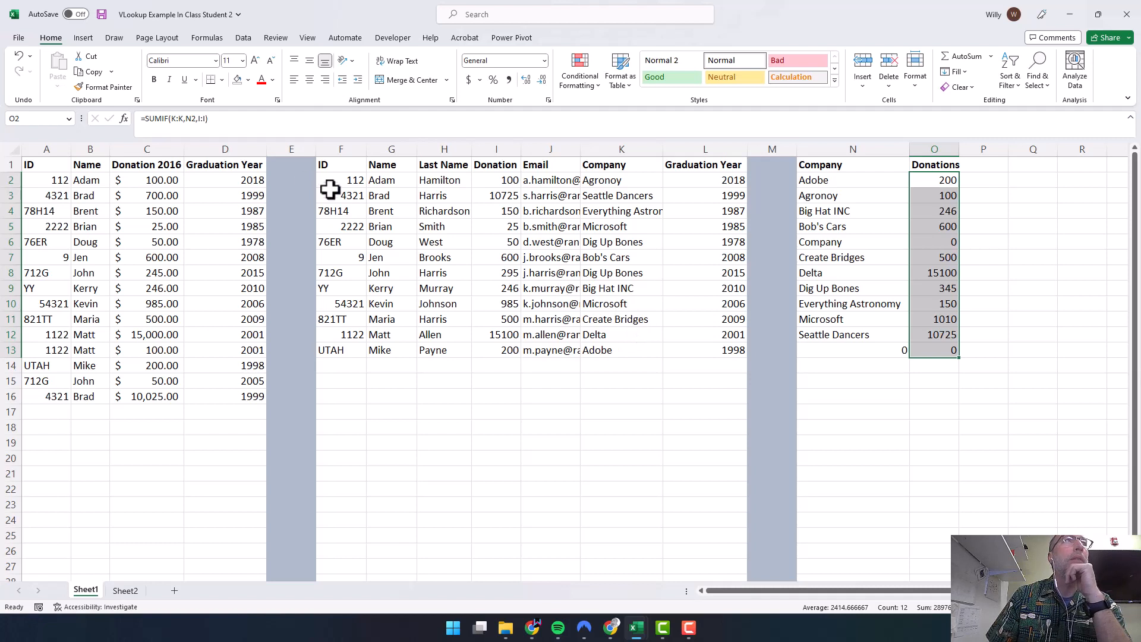
{"action": "left_click", "coordinate": [915, 365]}
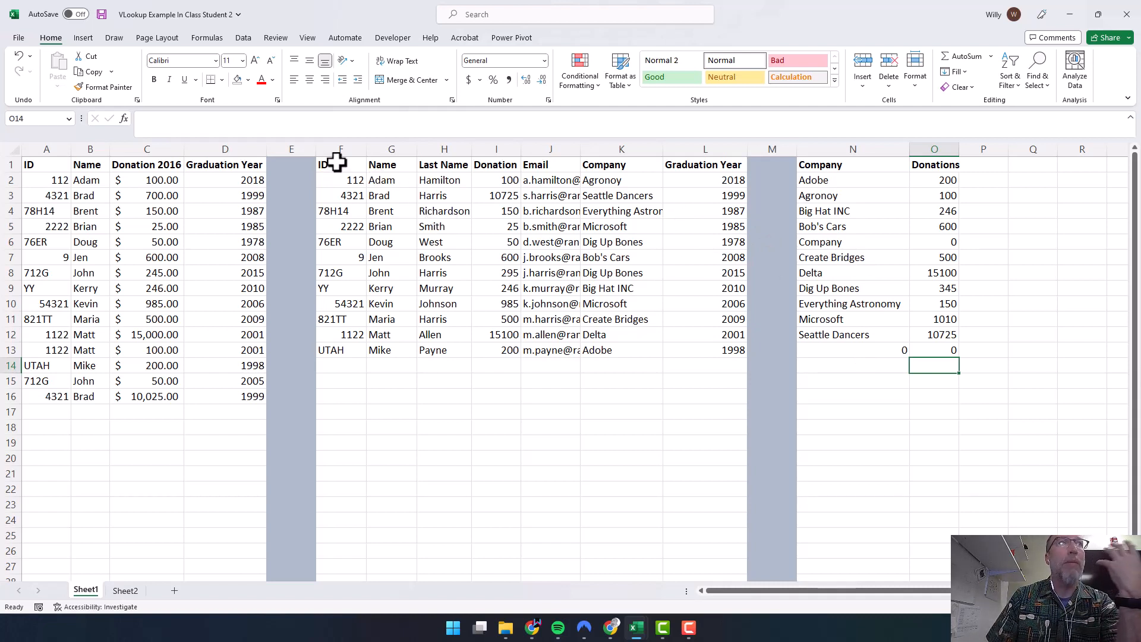
{"action": "left_click_drag", "start_coordinate": [342, 137], "coordinate": [703, 150]}
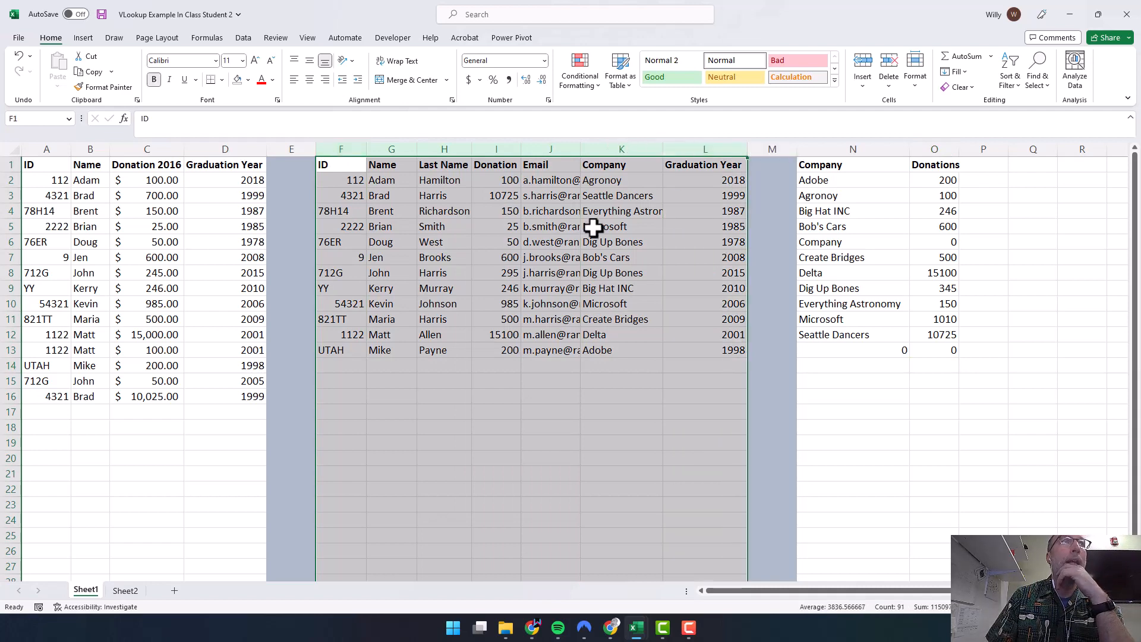
{"action": "left_click", "coordinate": [594, 226]}
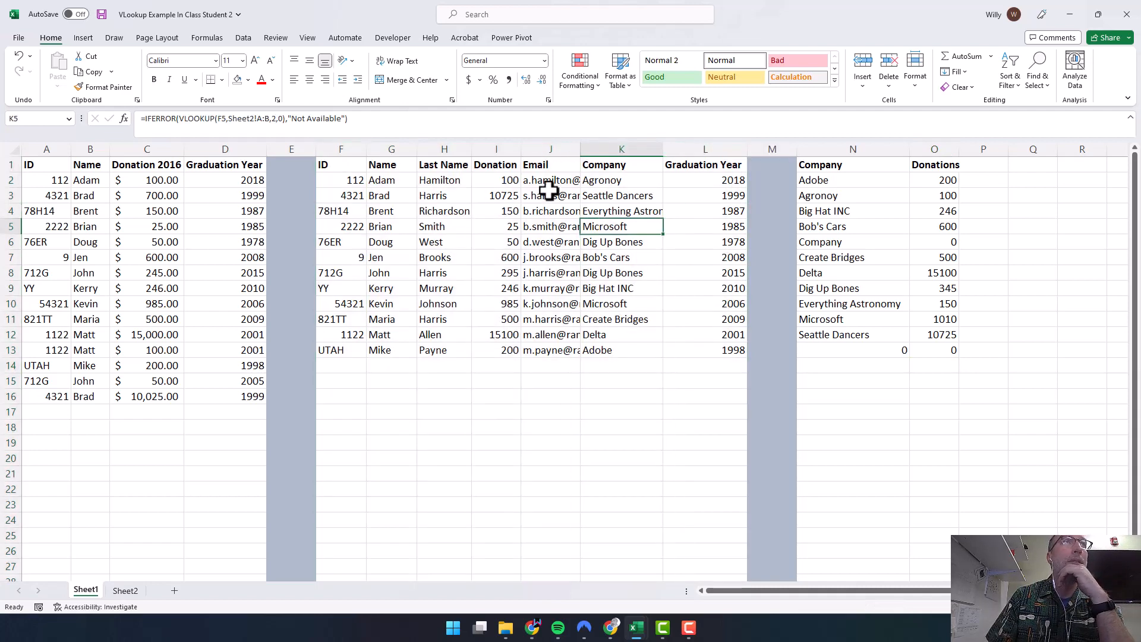
- Add conditional formatting to the Donation column I that marks values greater than 900 with Green Fill with Dark Green Text
{"action": "left_click", "coordinate": [505, 147]}
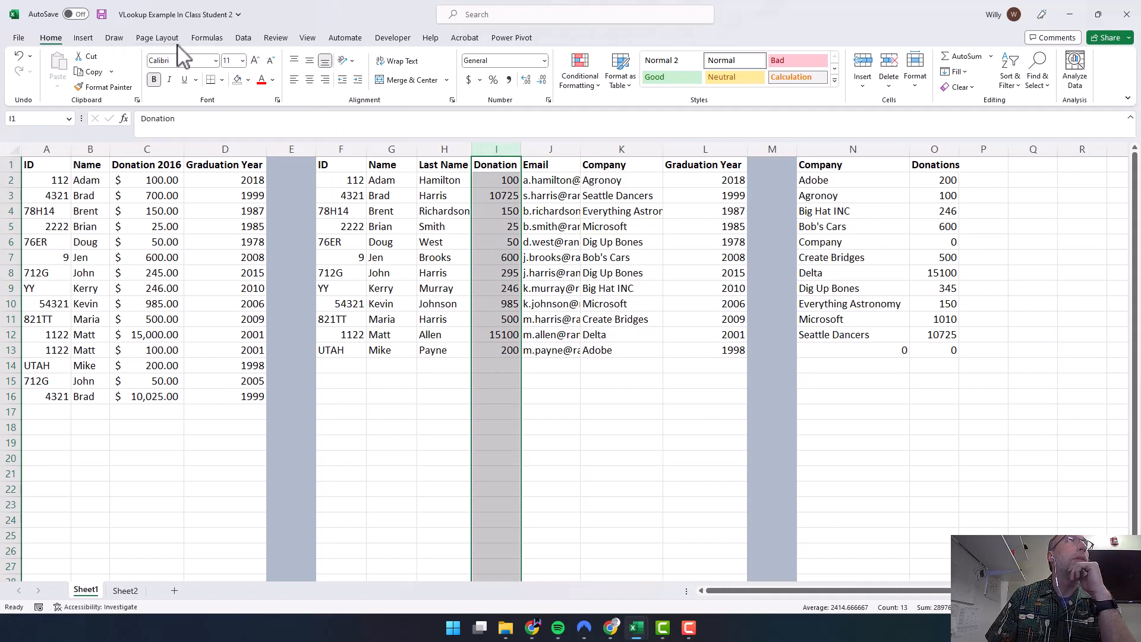
{"action": "left_click", "coordinate": [596, 86]}
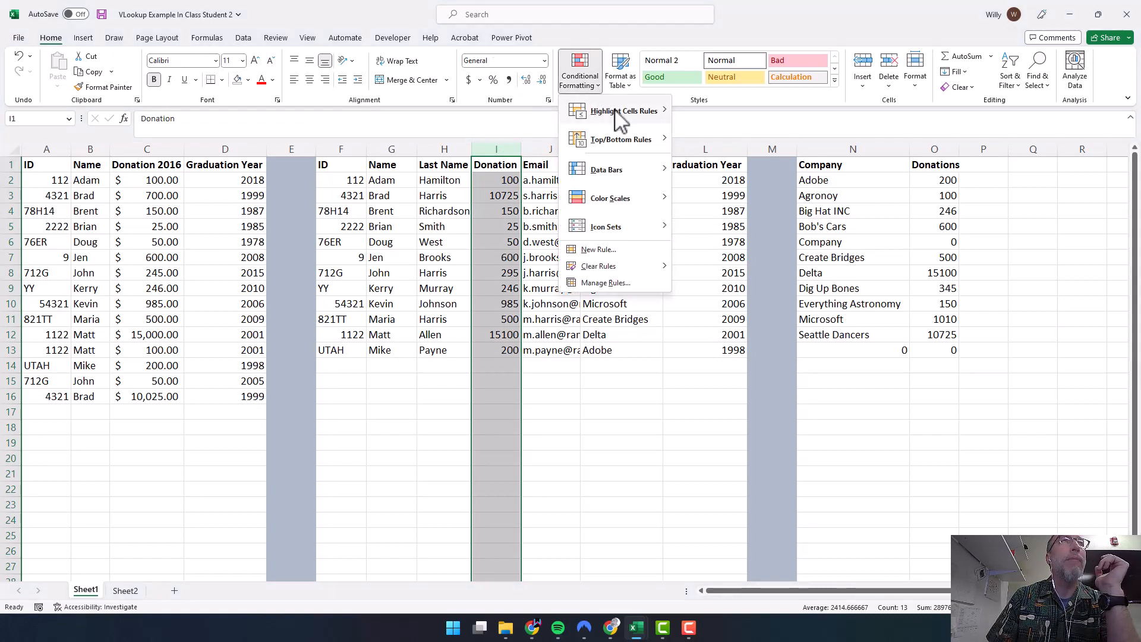
{"action": "mouse_move", "coordinate": [622, 113]}
{"action": "left_click", "coordinate": [735, 117]}
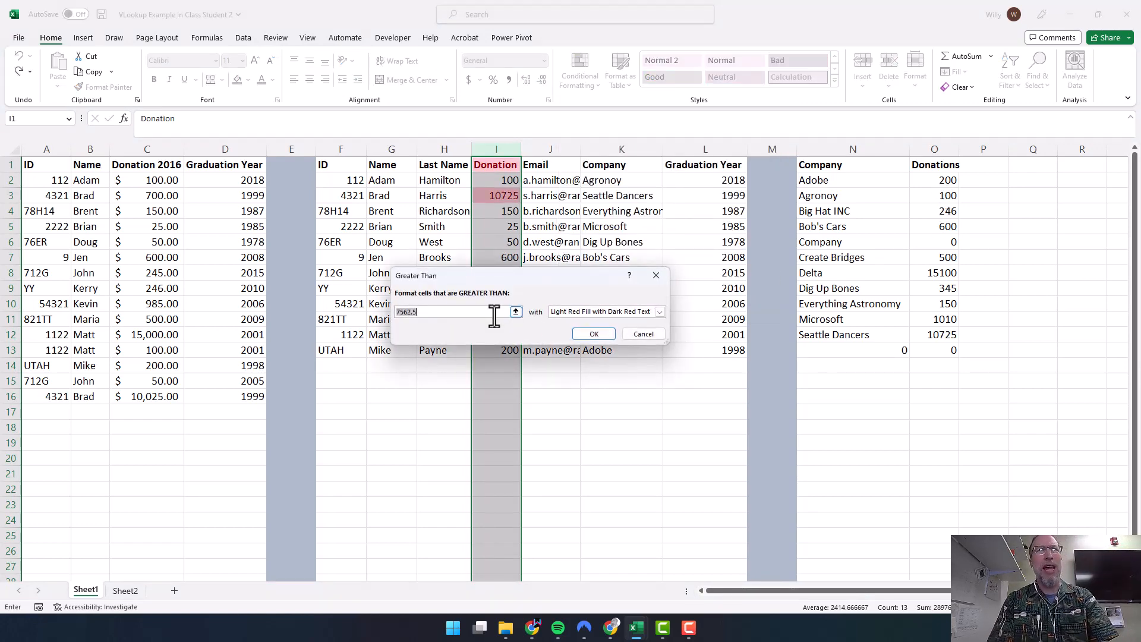
{"action": "type", "text": "900"}
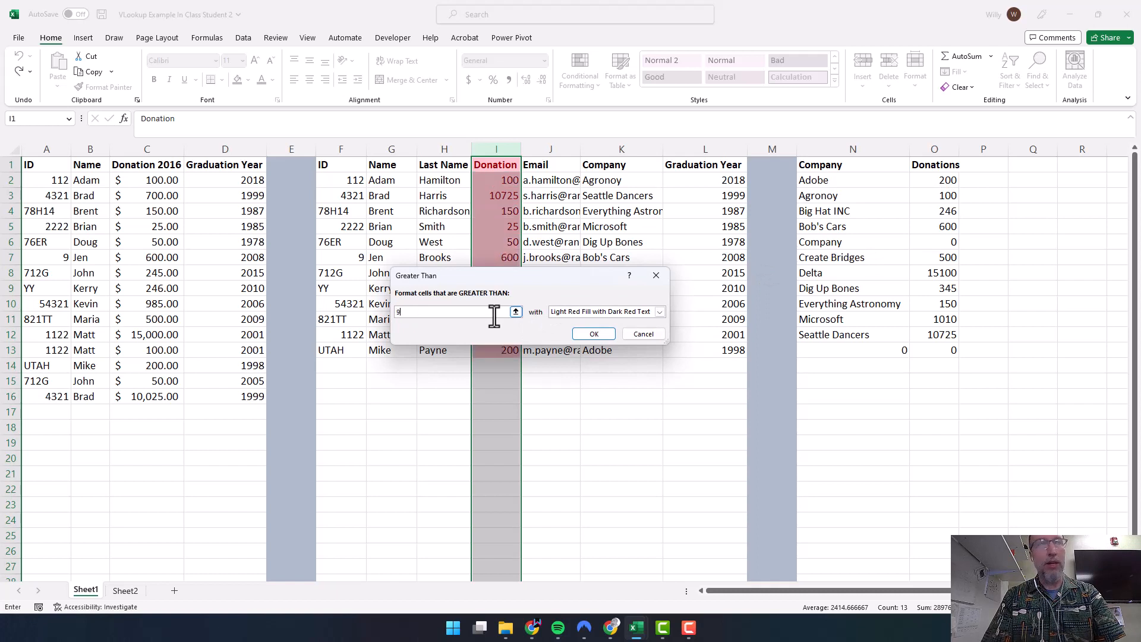
{"action": "left_click", "coordinate": [660, 312]}
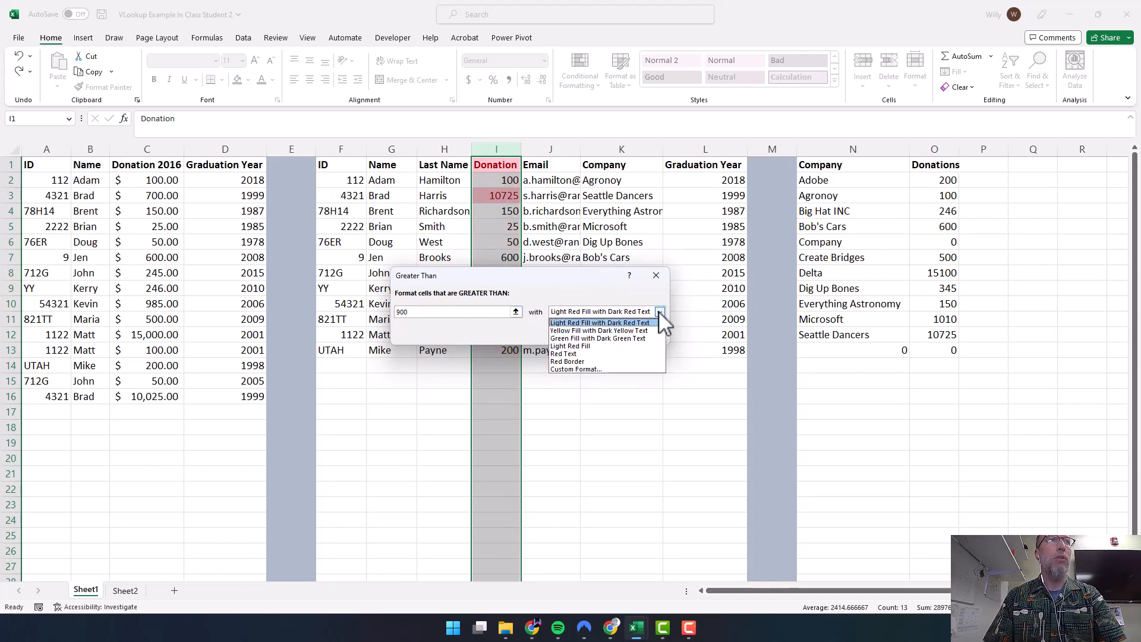
{"action": "left_click", "coordinate": [605, 338]}
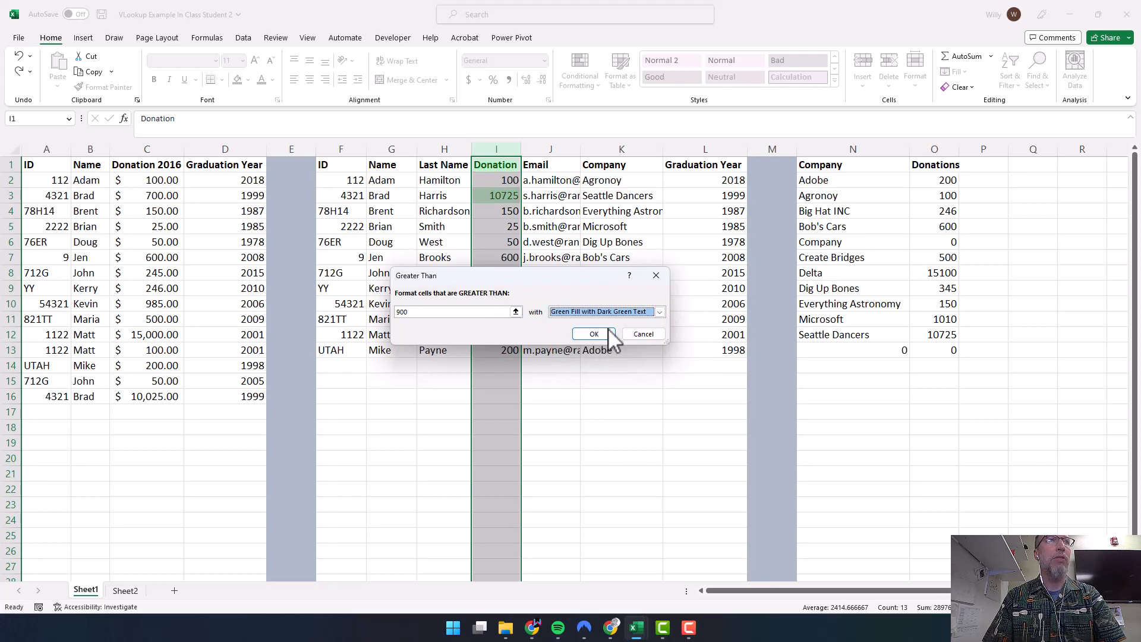
{"action": "left_click", "coordinate": [660, 313]}
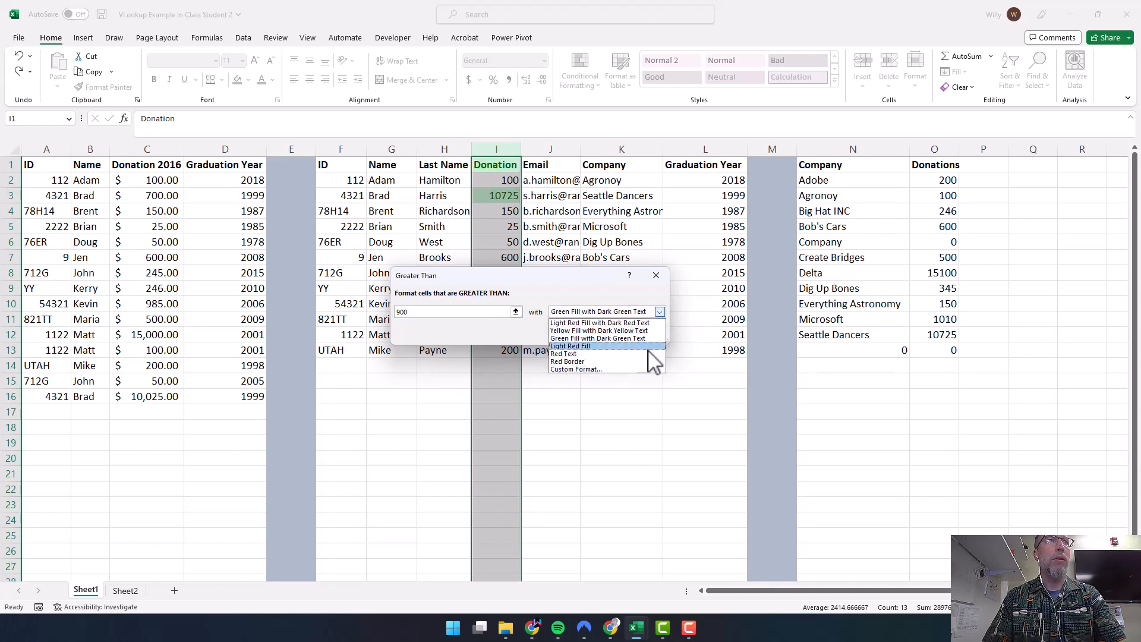
{"action": "left_click", "coordinate": [643, 338]}
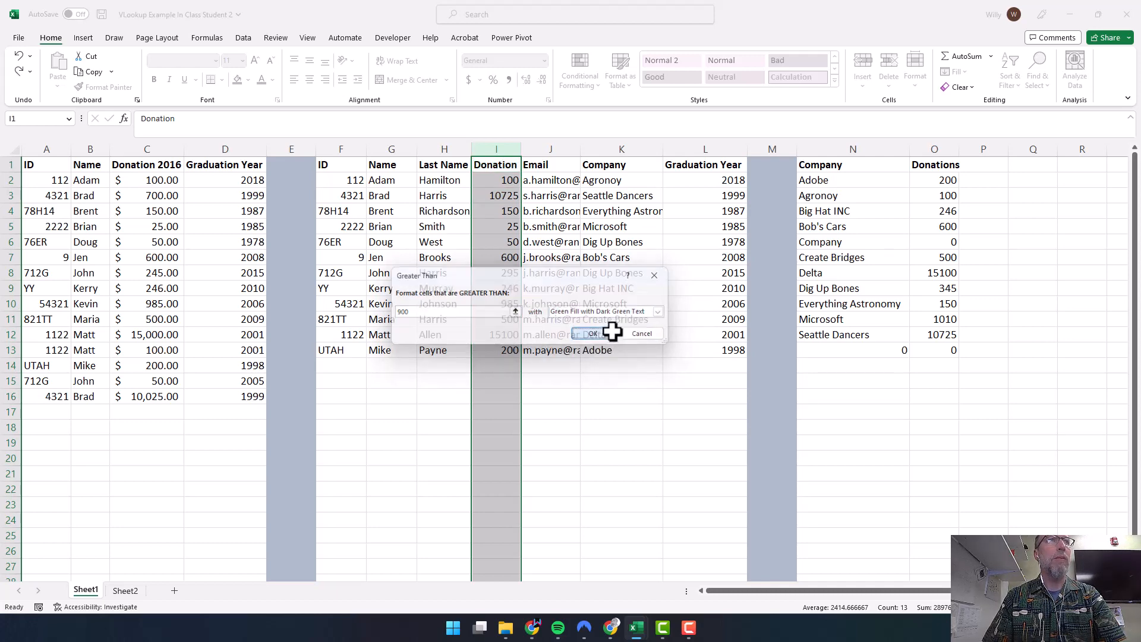
{"action": "left_click", "coordinate": [595, 335]}
{"action": "left_click", "coordinate": [597, 273]}
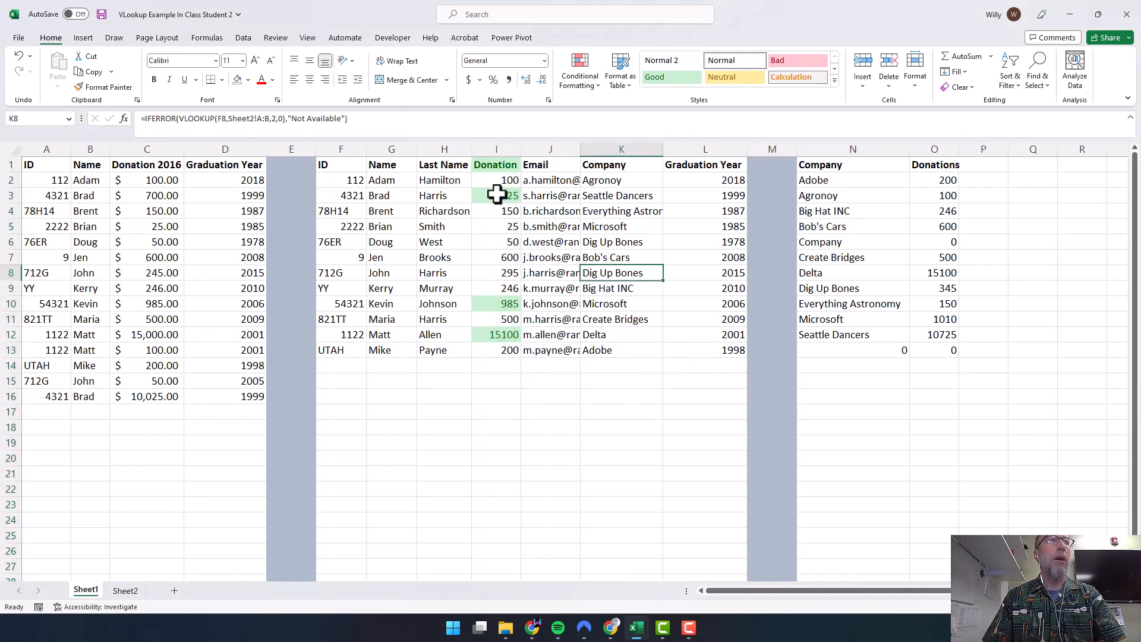
- Limit the greater-than-900 conditional formatting rule on the Donation column to the range =$I2:$I1000, leaving out the header
{"action": "left_click", "coordinate": [496, 163]}
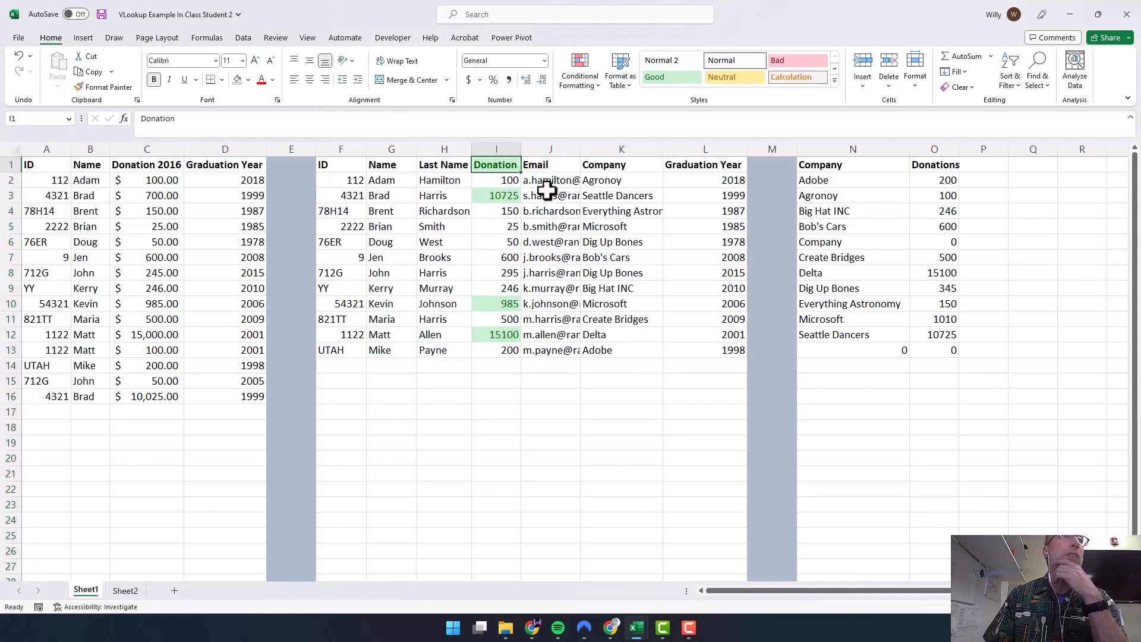
{"action": "left_click", "coordinate": [597, 89]}
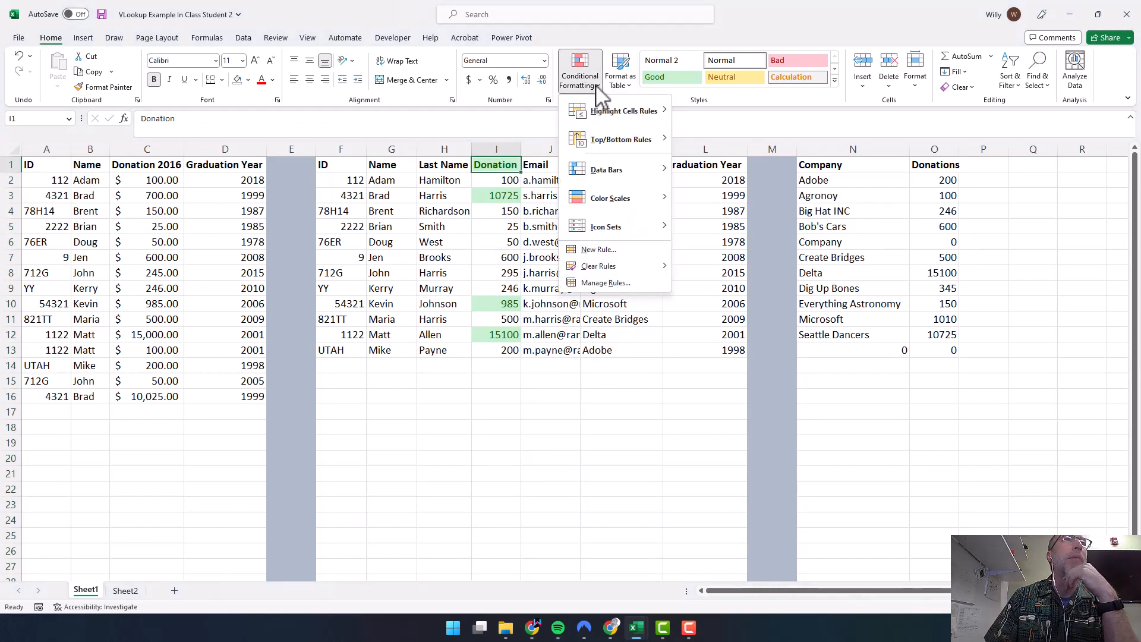
{"action": "left_click", "coordinate": [607, 284]}
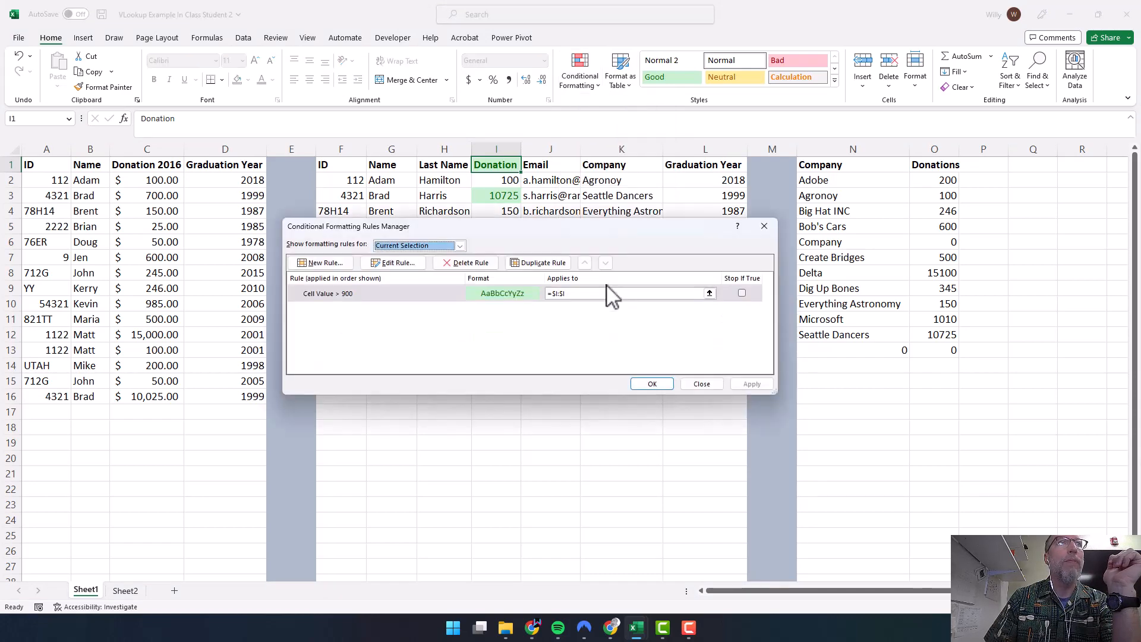
{"action": "left_click", "coordinate": [495, 297]}
{"action": "left_click", "coordinate": [392, 262]}
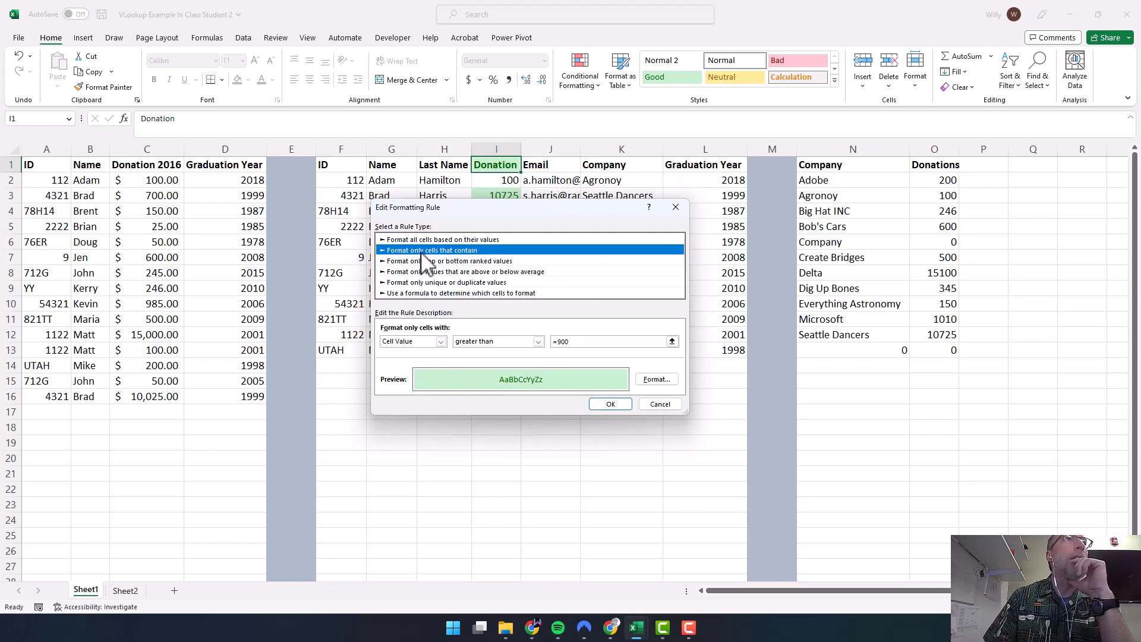
{"action": "left_click", "coordinate": [657, 404]}
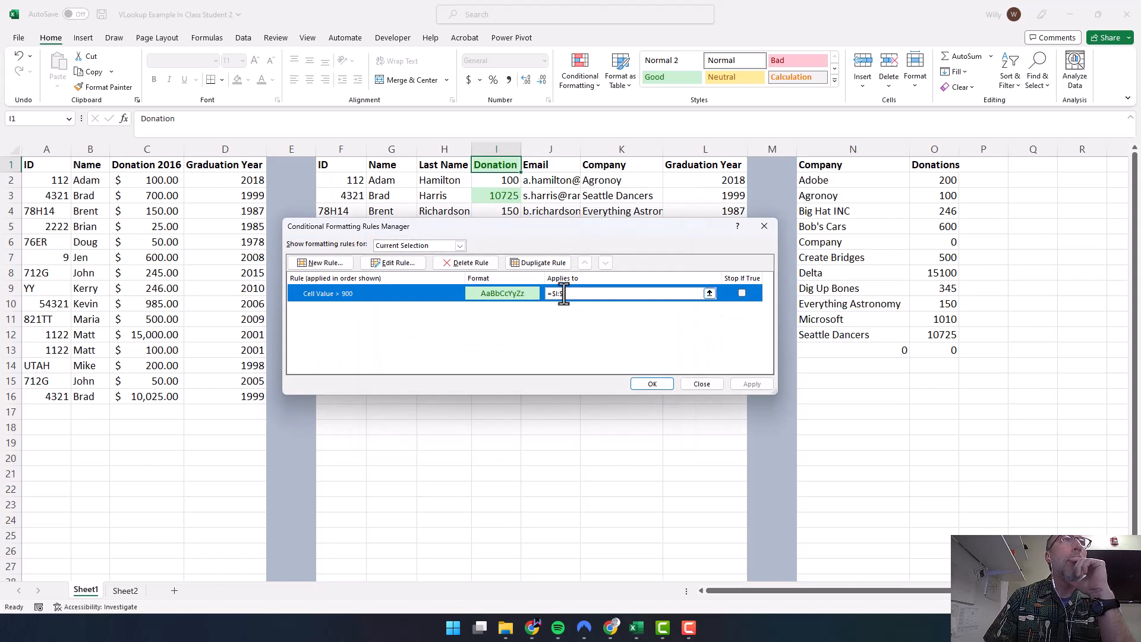
{"action": "left_click", "coordinate": [566, 294]}
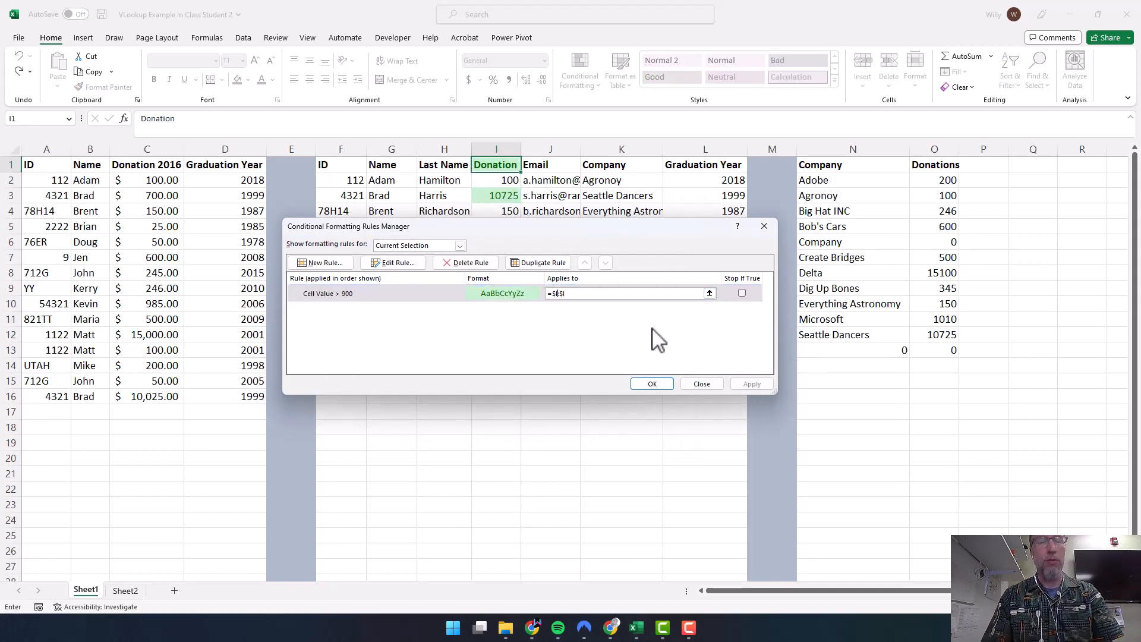
{"action": "key", "text": "Right"}
{"action": "key", "text": "Right"}
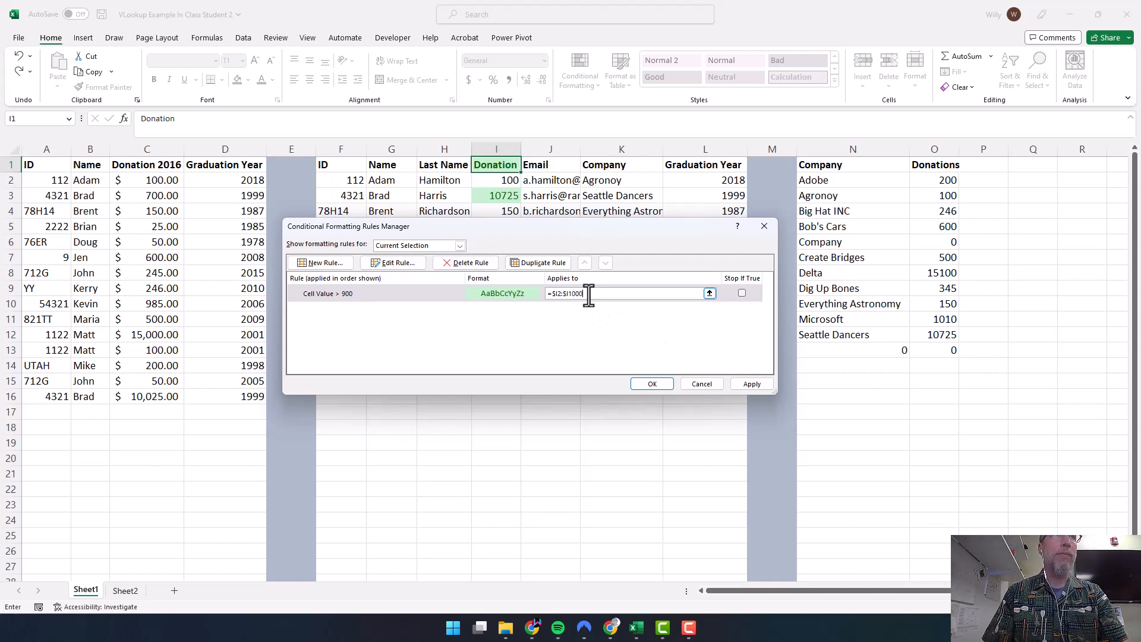
{"action": "left_click", "coordinate": [654, 384]}
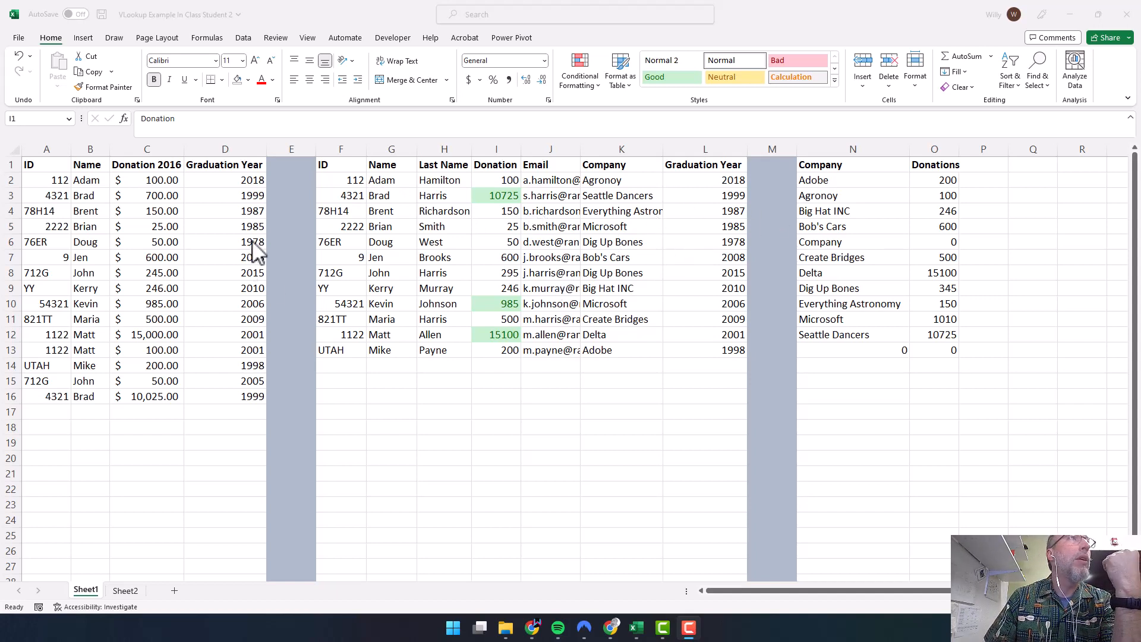
- Apply the dollar Accounting number format to the donations in I2:I13 and the company totals in O2:O12
{"action": "left_click", "coordinate": [486, 180]}
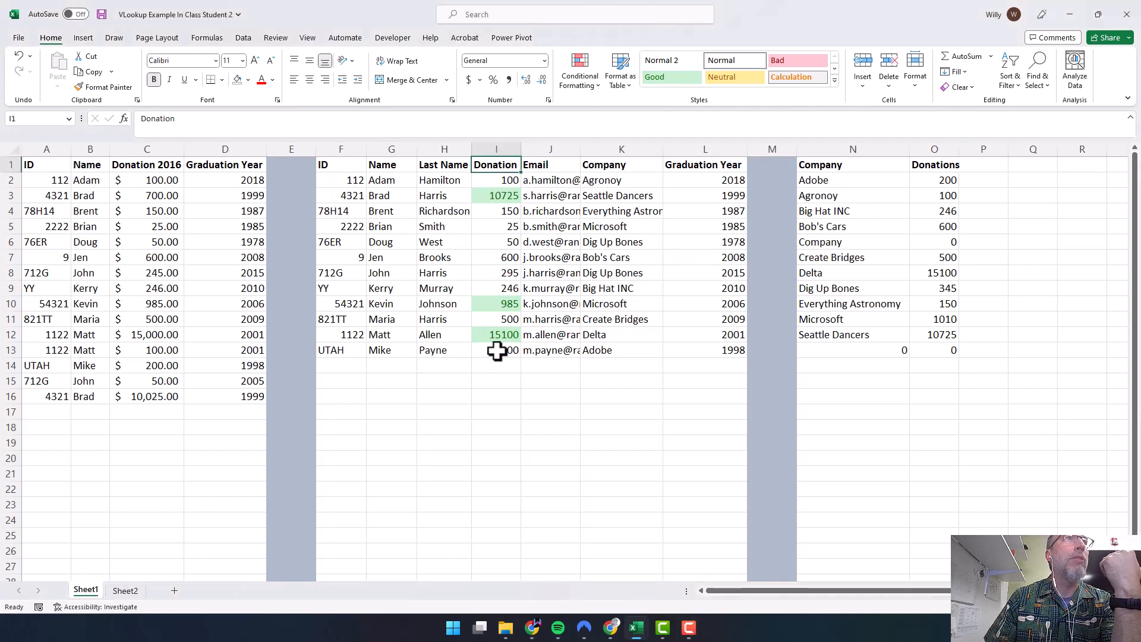
{"action": "left_click_drag", "start_coordinate": [494, 181], "coordinate": [500, 351]}
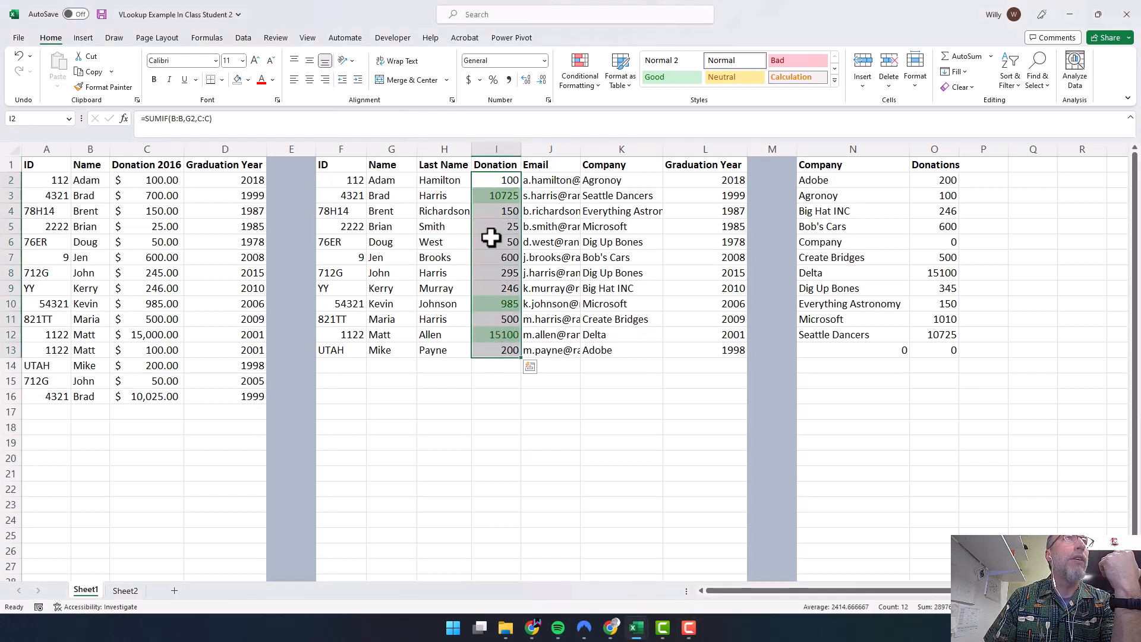
{"action": "left_click", "coordinate": [469, 79]}
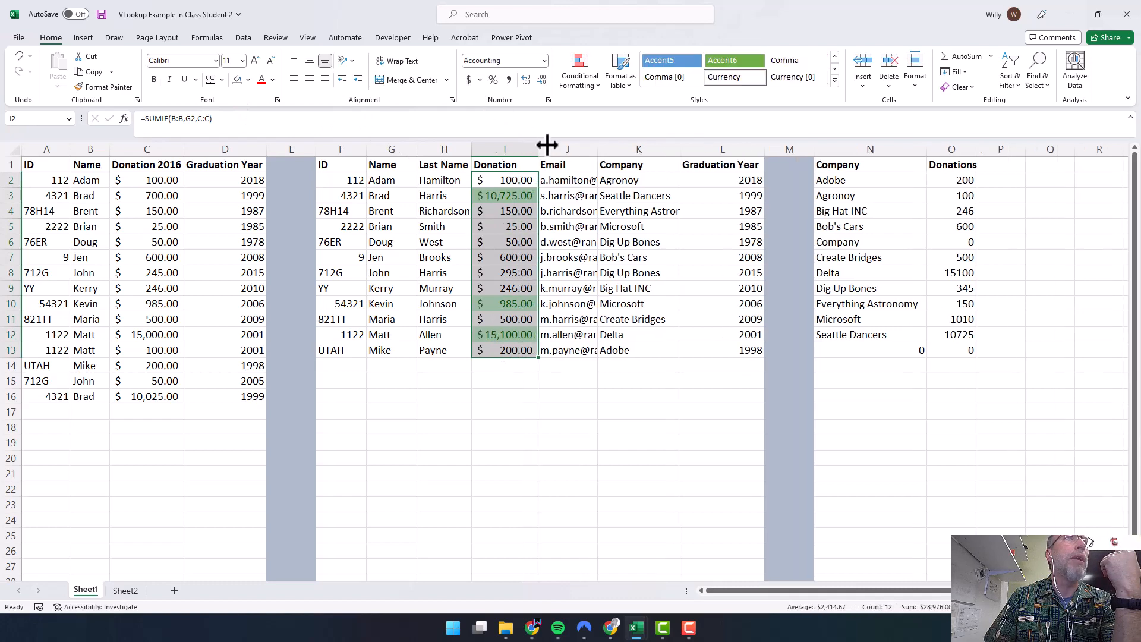
{"action": "left_click_drag", "start_coordinate": [941, 188], "coordinate": [960, 335]}
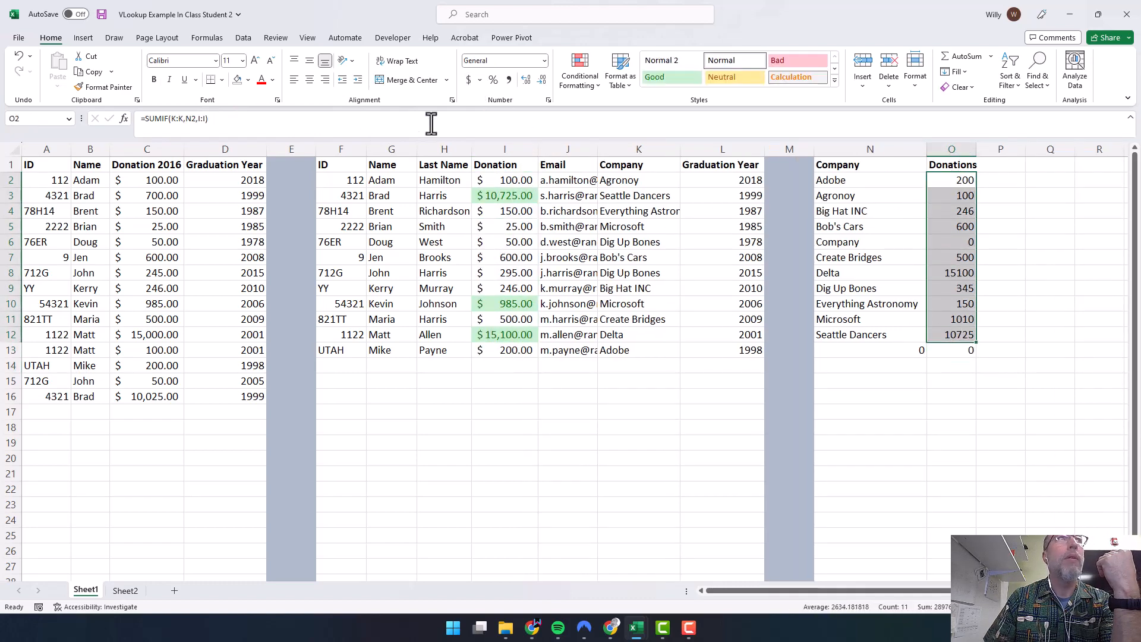
{"action": "left_click", "coordinate": [471, 81]}
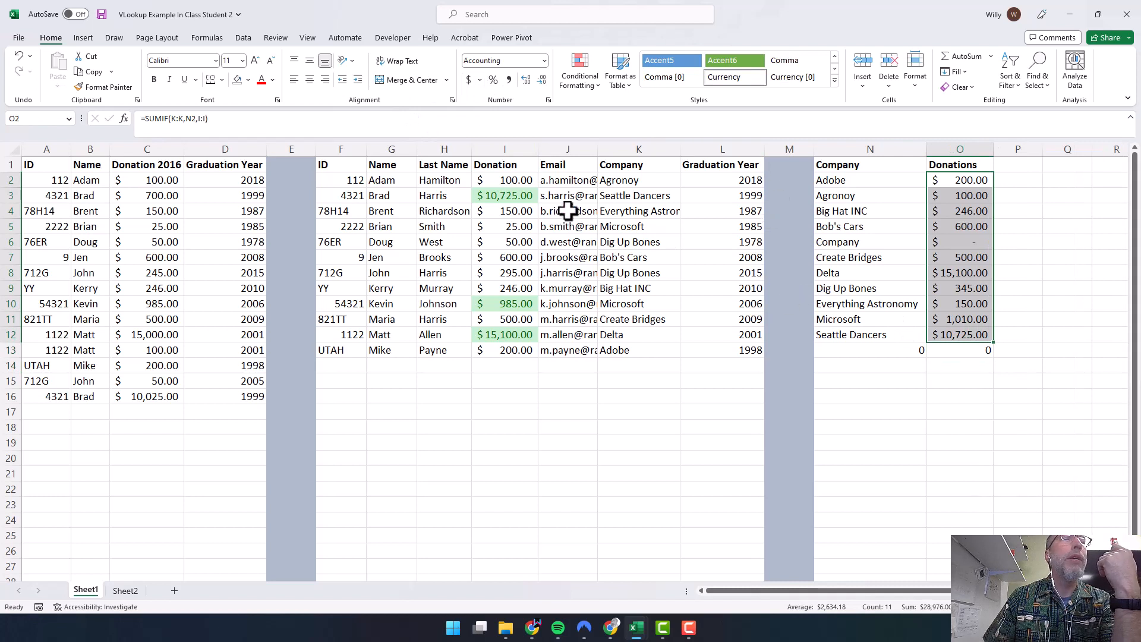